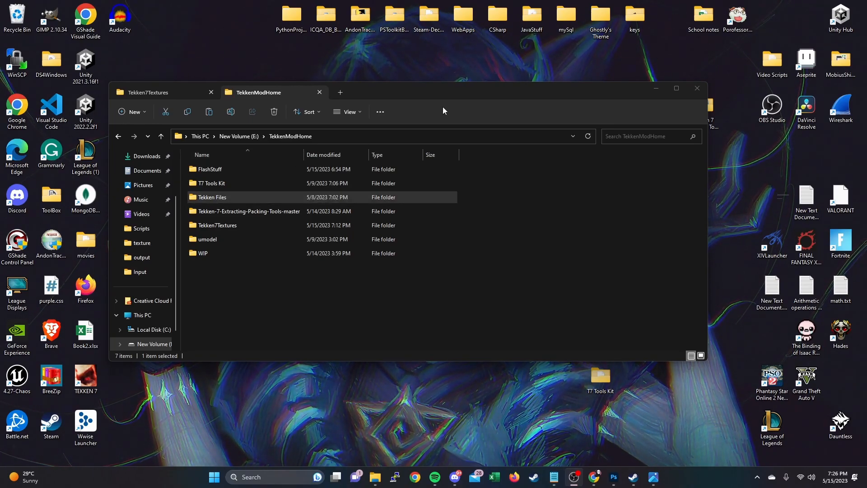
- Show the Lili reference picture behind the folder window, and bring the TekkenModHome folder window back in front of it
{"action": "left_click", "coordinate": [414, 95]}
{"action": "left_click_drag", "start_coordinate": [413, 94], "coordinate": [426, 296]}
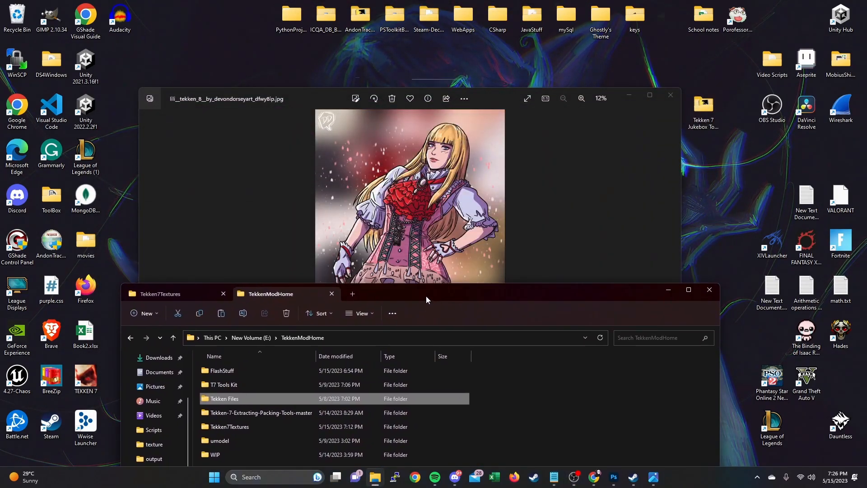
{"action": "left_click", "coordinate": [531, 190]}
{"action": "left_click_drag", "start_coordinate": [494, 105], "coordinate": [487, 66]}
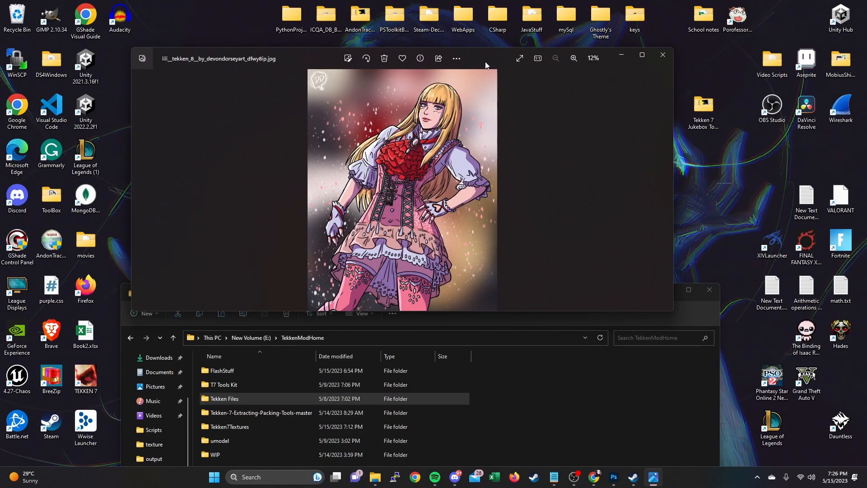
{"action": "left_click", "coordinate": [537, 361]}
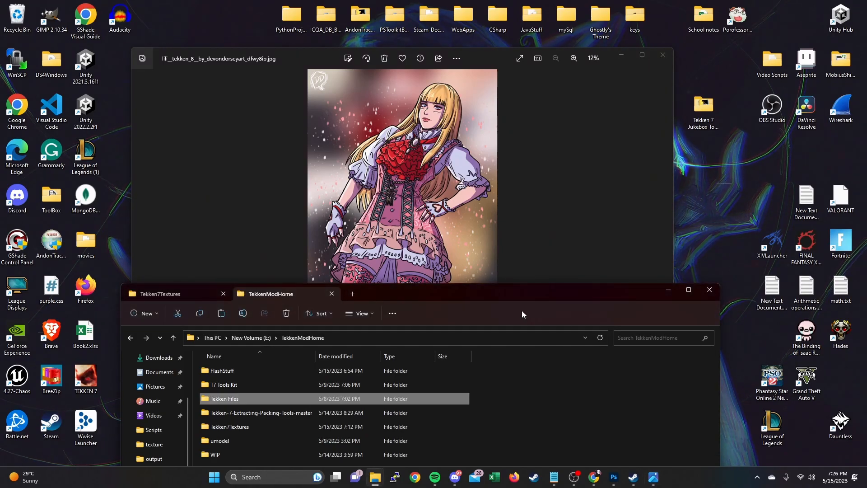
{"action": "left_click_drag", "start_coordinate": [513, 292], "coordinate": [506, 78]}
- Open the ReplaceImages folder under Tekken Files, TekkenGame, Content, UI_common, Texture2D
{"action": "double_click", "coordinate": [291, 183]}
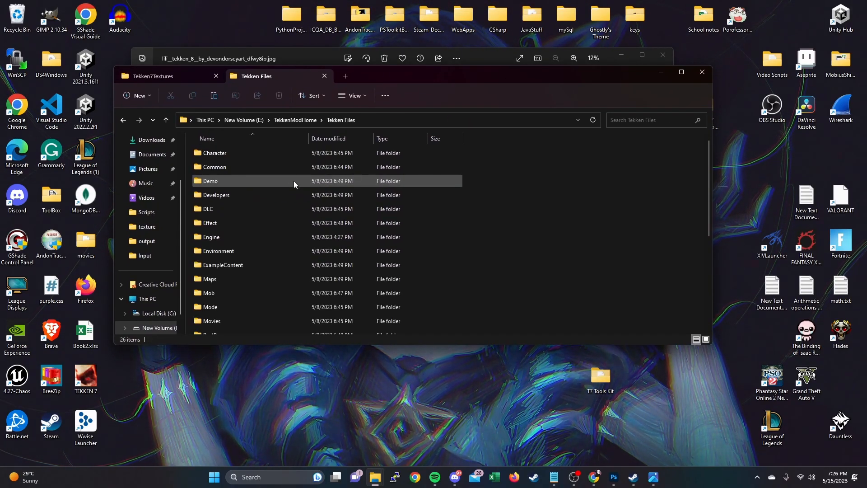
{"action": "scroll", "coordinate": [235, 251], "scroll_direction": "down", "scroll_amount": 3}
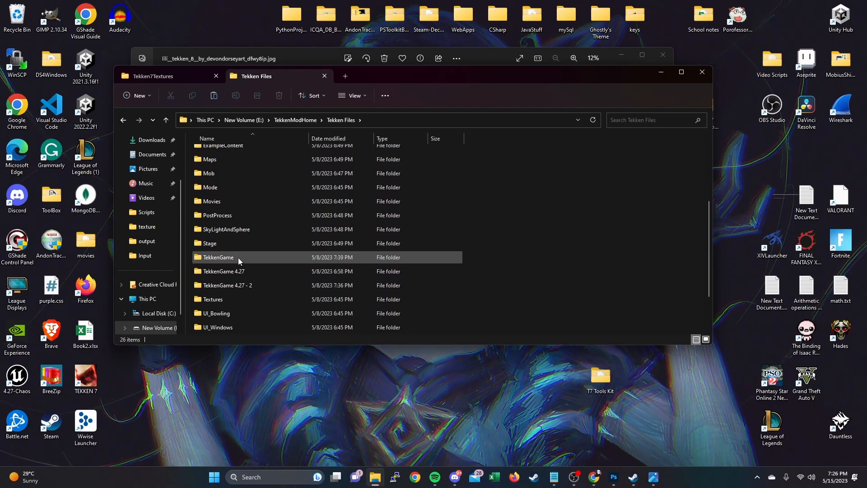
{"action": "double_click", "coordinate": [234, 260]}
{"action": "left_click", "coordinate": [243, 172]}
{"action": "double_click", "coordinate": [243, 172]}
{"action": "scroll", "coordinate": [276, 254], "scroll_direction": "down", "scroll_amount": 4}
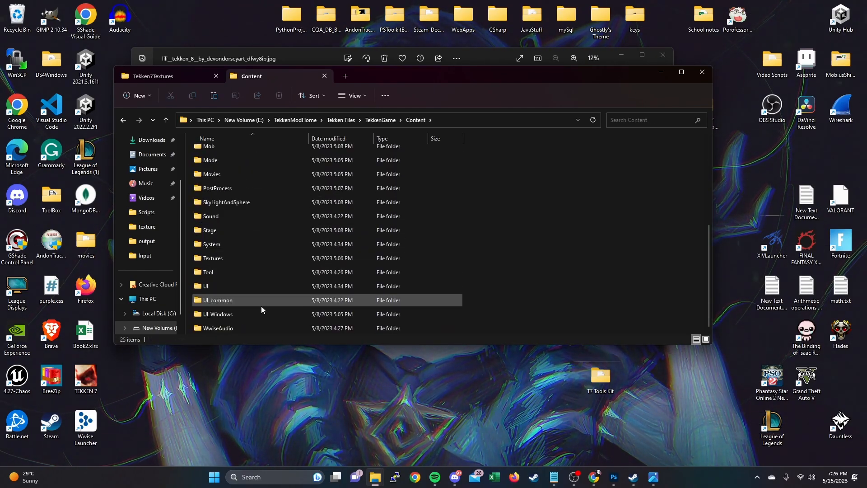
{"action": "double_click", "coordinate": [261, 305]}
{"action": "double_click", "coordinate": [223, 168]}
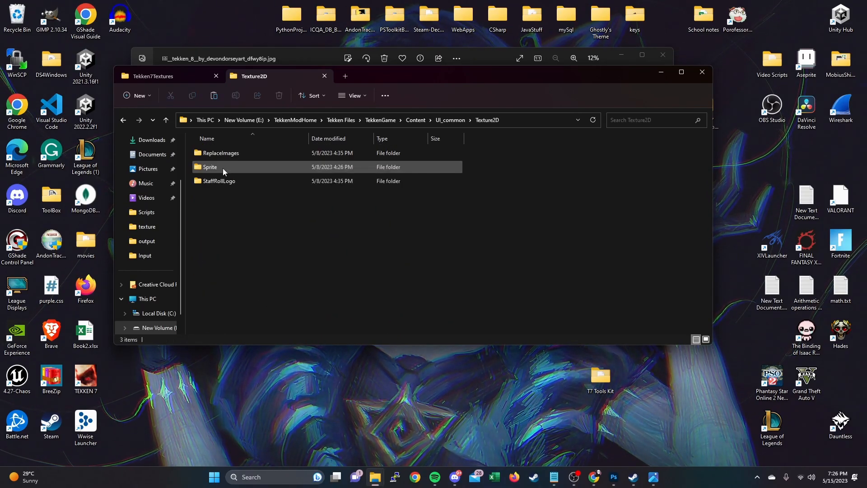
{"action": "double_click", "coordinate": [263, 154]}
- Open the VS_CH_L folder inside ReplaceImages and find the texture files with LIL in their names
{"action": "scroll", "coordinate": [289, 227], "scroll_direction": "down", "scroll_amount": 12}
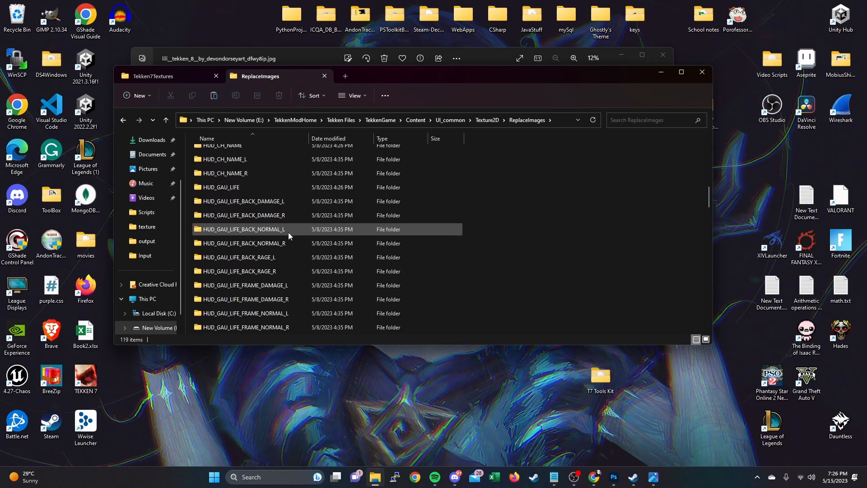
{"action": "scroll", "coordinate": [287, 237], "scroll_direction": "down", "scroll_amount": 15}
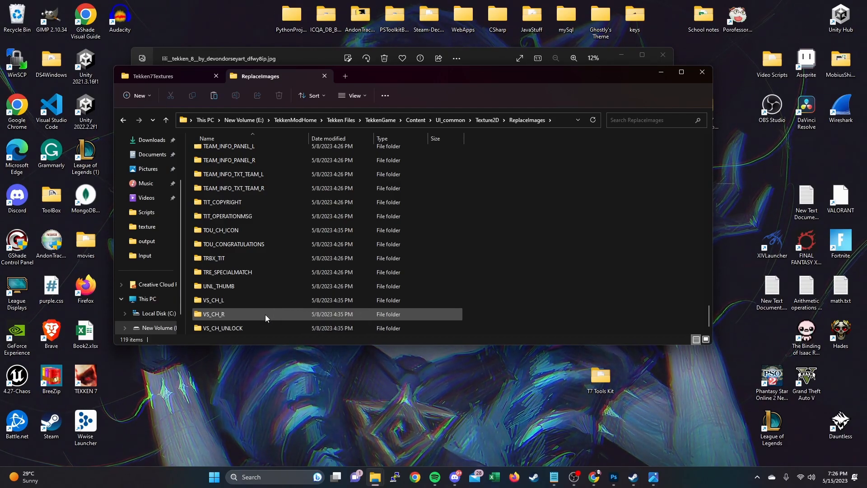
{"action": "left_click_drag", "start_coordinate": [712, 311], "coordinate": [692, 166]}
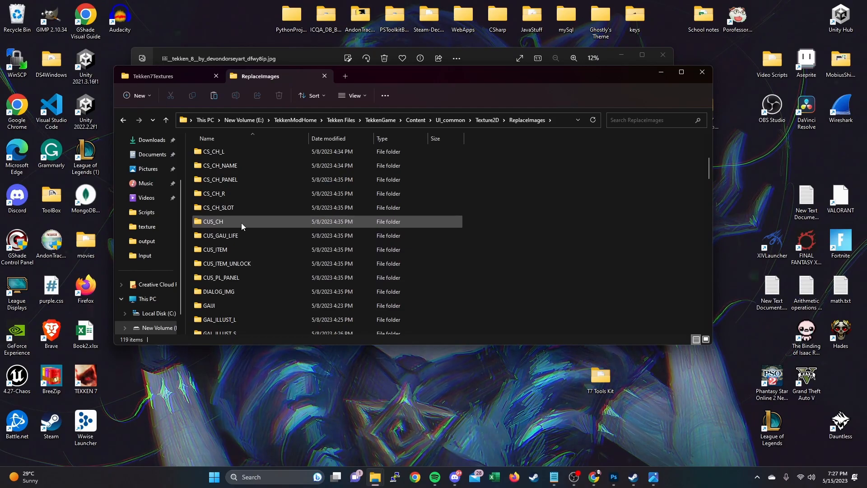
{"action": "left_click_drag", "start_coordinate": [709, 175], "coordinate": [669, 330]}
{"action": "double_click", "coordinate": [328, 305]}
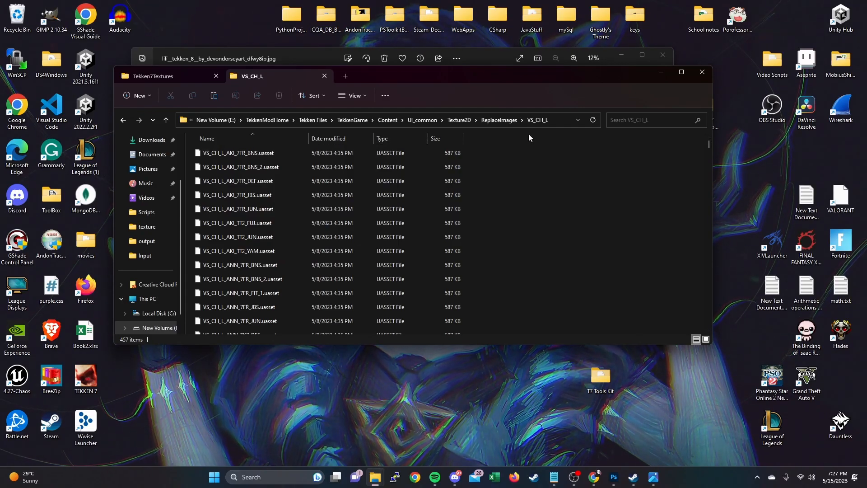
{"action": "left_click_drag", "start_coordinate": [709, 144], "coordinate": [653, 260]}
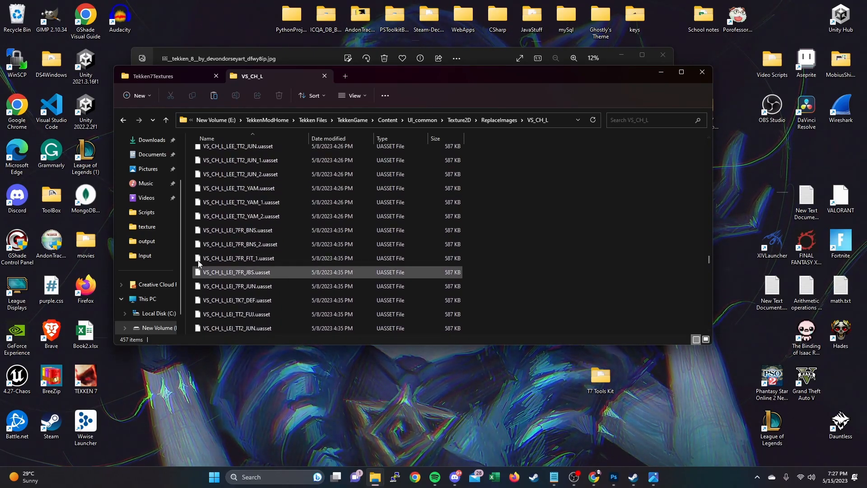
{"action": "scroll", "coordinate": [275, 285], "scroll_direction": "down", "scroll_amount": 6}
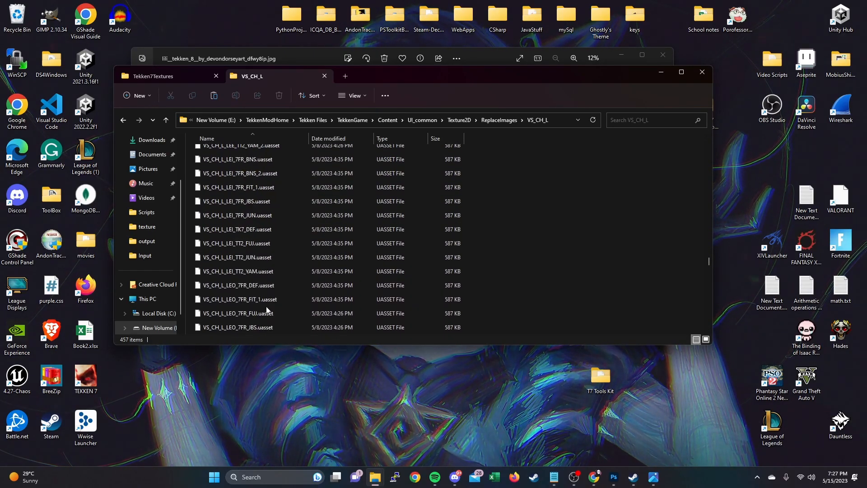
{"action": "scroll", "coordinate": [271, 318], "scroll_direction": "down", "scroll_amount": 1}
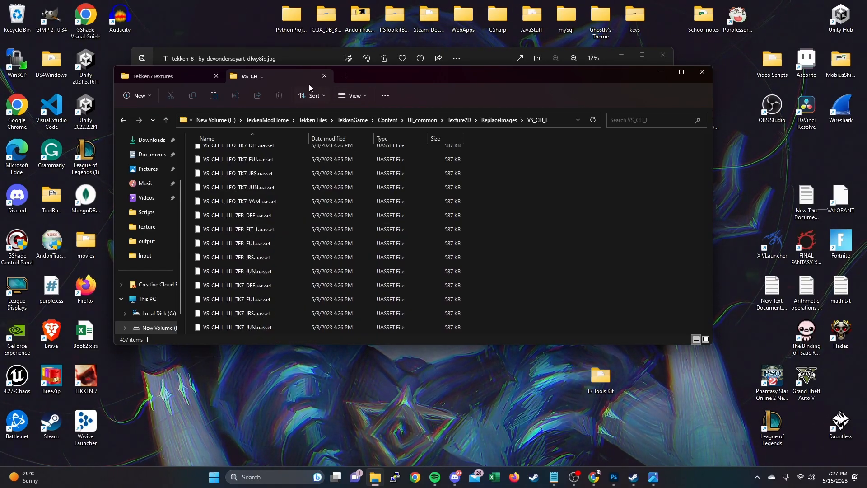
- Open the umodel folder inside TekkenModHome in an additional File Explorer tab
{"action": "left_click", "coordinate": [343, 76]}
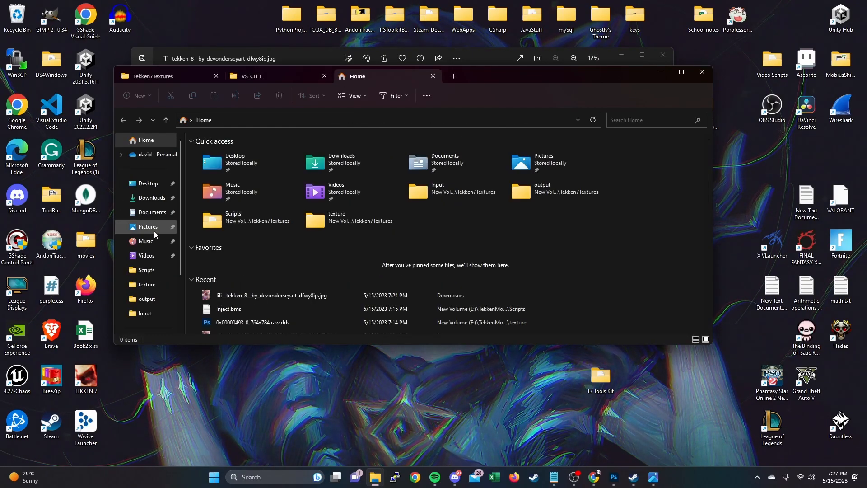
{"action": "left_click", "coordinate": [145, 285]}
{"action": "left_click", "coordinate": [296, 120]}
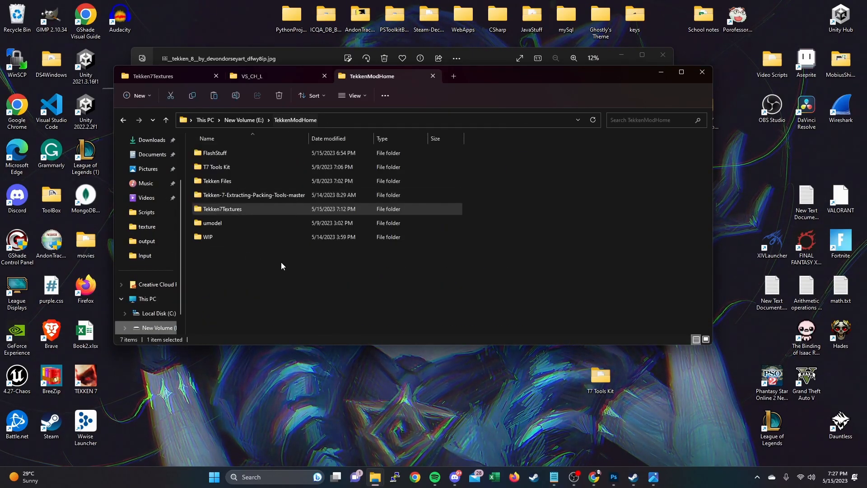
{"action": "double_click", "coordinate": [233, 223]}
- Copy the VS_CH_L folder's path, then launch umodel.exe with that path as its game files location
{"action": "left_click", "coordinate": [284, 77]}
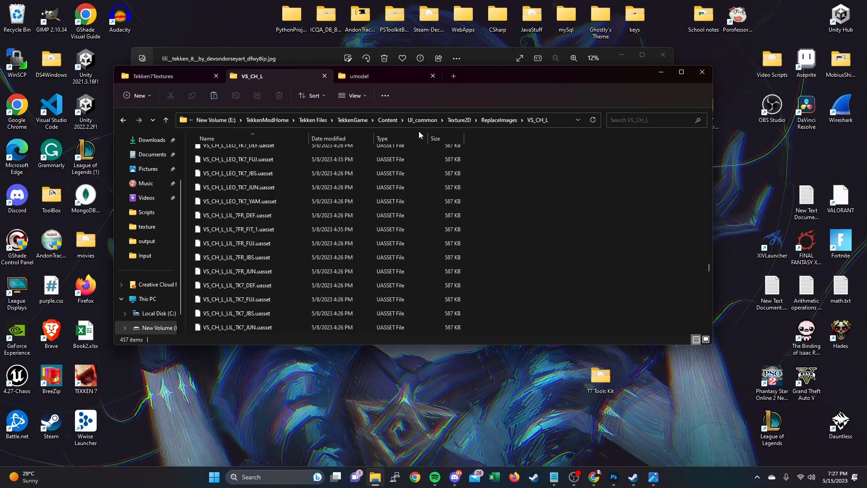
{"action": "left_click", "coordinate": [564, 124]}
{"action": "key", "text": "ctrl+c"}
{"action": "left_click", "coordinate": [383, 75]}
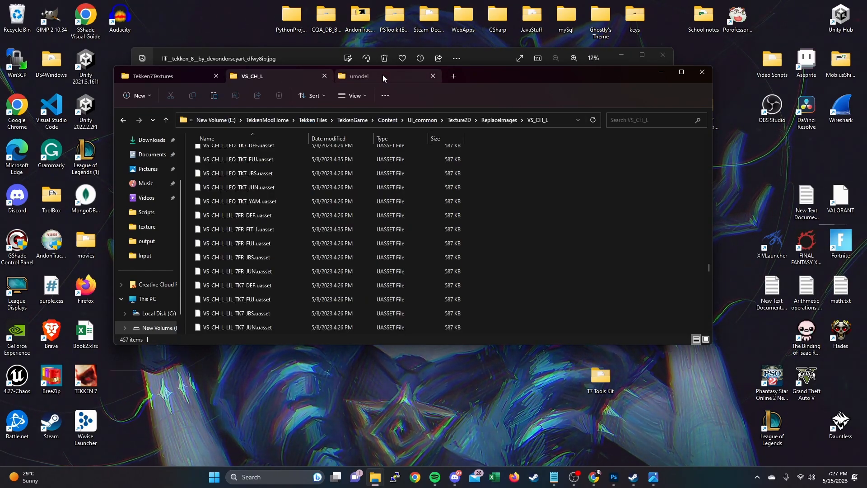
{"action": "double_click", "coordinate": [241, 267]}
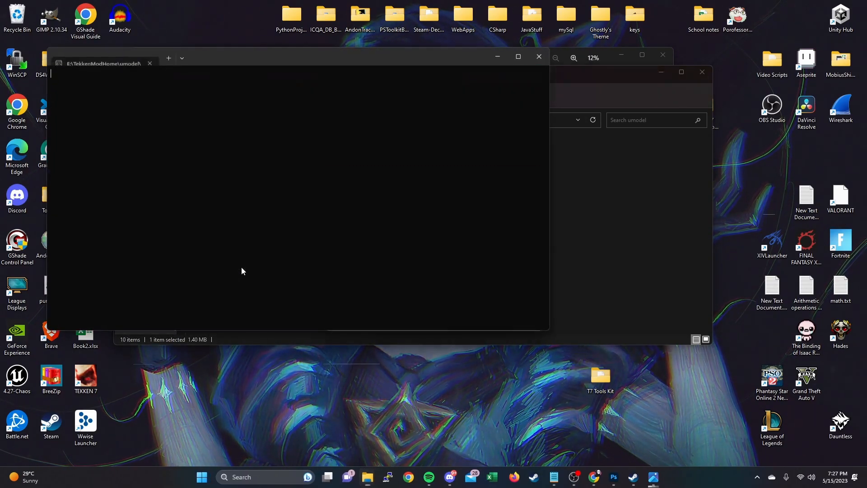
{"action": "key", "text": "ctrl+v"}
- Override game detection with Unreal engine 4 and Tekken 7, and load the folder's packages
{"action": "left_click", "coordinate": [332, 205]}
{"action": "left_click", "coordinate": [408, 217]}
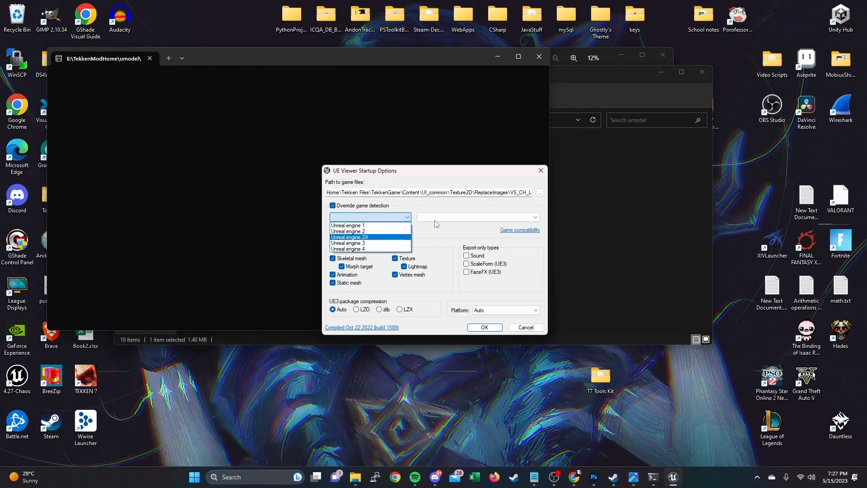
{"action": "left_click", "coordinate": [361, 249]}
{"action": "left_click", "coordinate": [535, 217]}
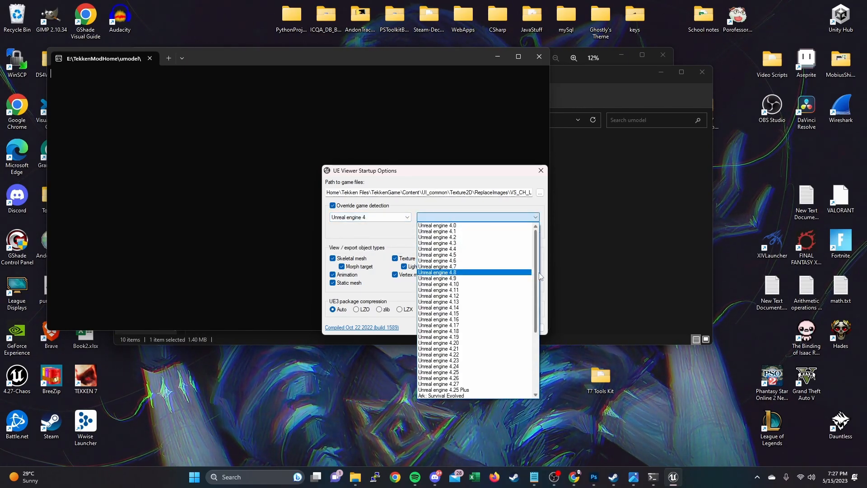
{"action": "left_click_drag", "start_coordinate": [536, 275], "coordinate": [536, 334]}
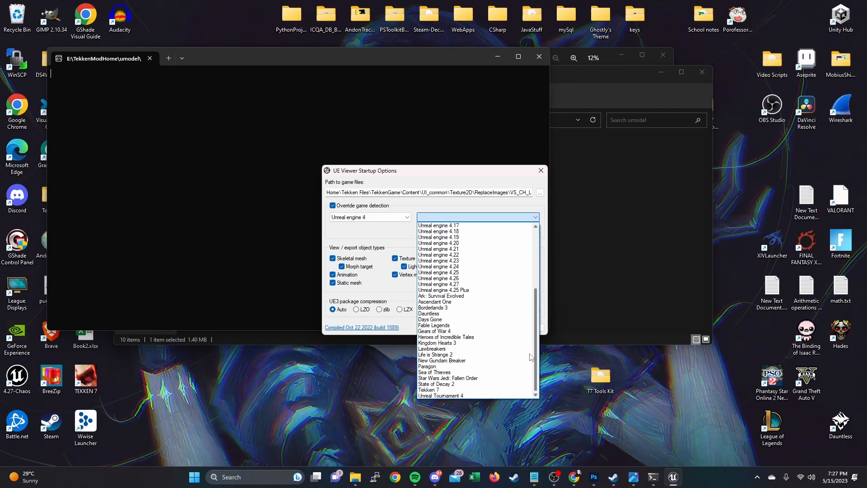
{"action": "left_click", "coordinate": [462, 391]}
{"action": "left_click", "coordinate": [480, 328]}
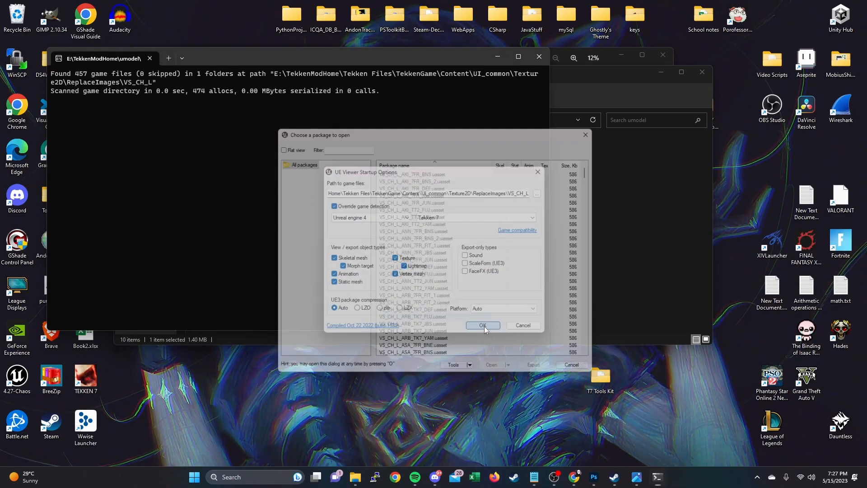
- Preview the texture package VS_CH_L_DRA_7FR_JUN.uasset in UE Viewer
{"action": "scroll", "coordinate": [497, 327], "scroll_direction": "down", "scroll_amount": 7}
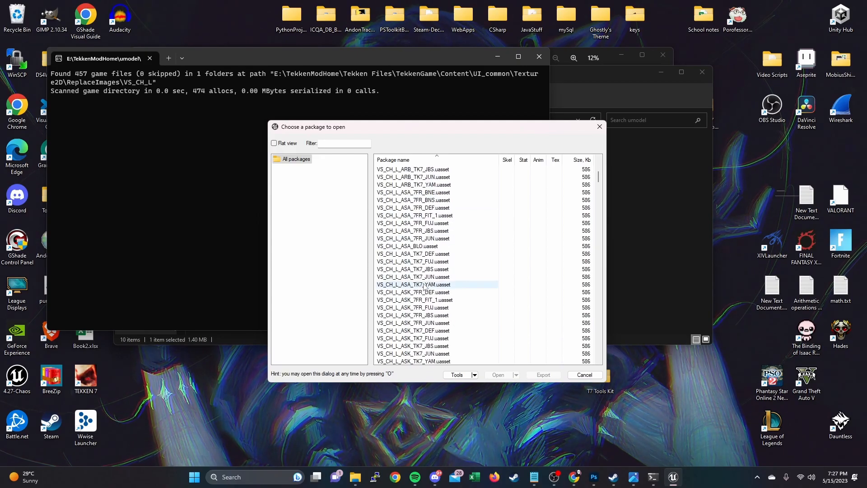
{"action": "scroll", "coordinate": [513, 327], "scroll_direction": "down", "scroll_amount": 12}
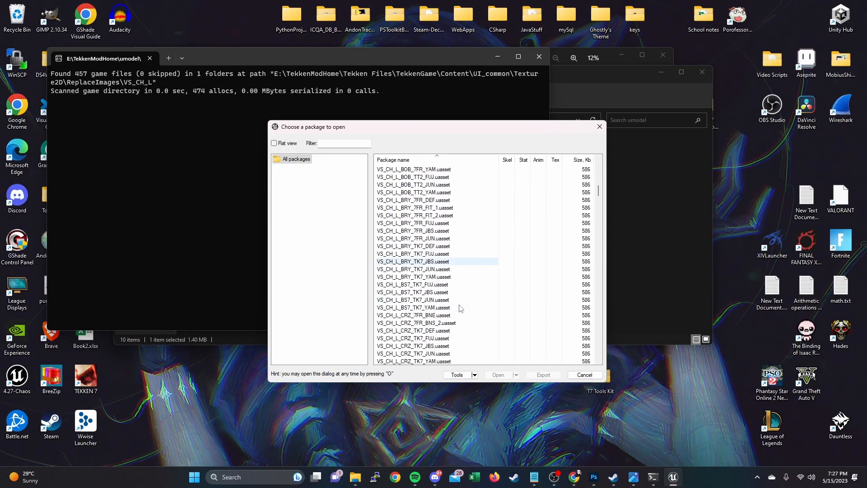
{"action": "double_click", "coordinate": [433, 315]}
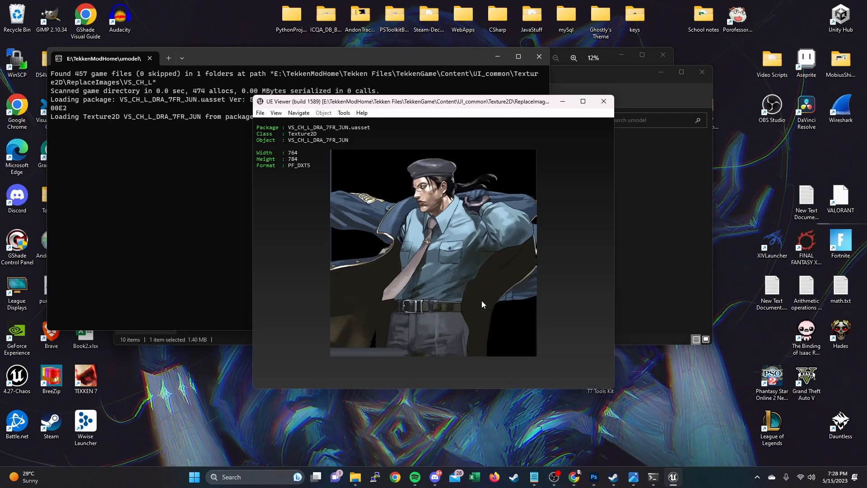
- Preview the texture package VS_CH_L_LIL_TK7_DEF.uasset and close UE Viewer
{"action": "key", "text": "o"}
{"action": "left_click_drag", "start_coordinate": [599, 205], "coordinate": [584, 300]}
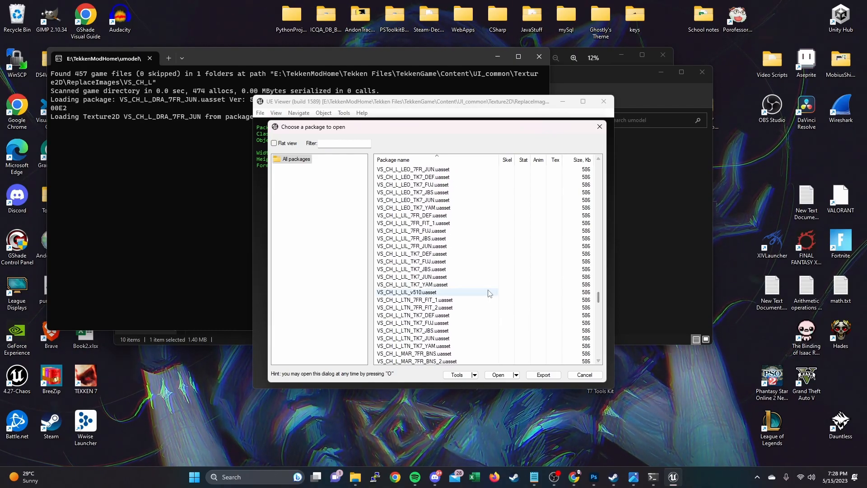
{"action": "double_click", "coordinate": [450, 256]}
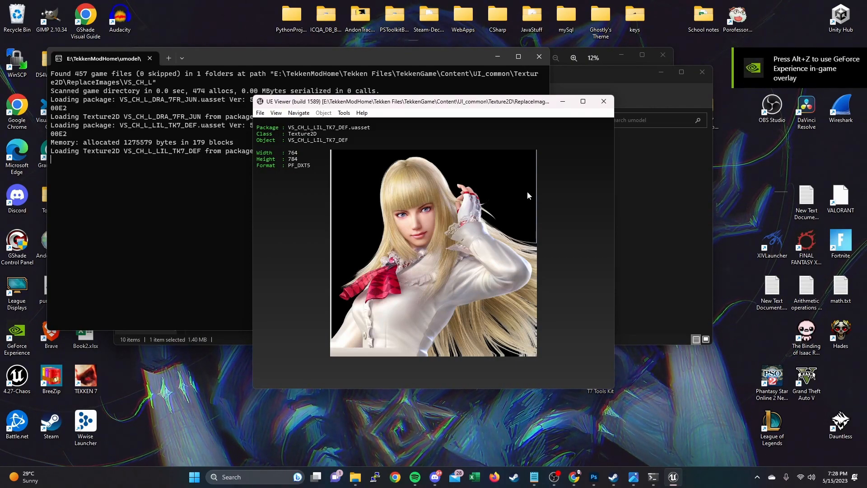
{"action": "left_click", "coordinate": [604, 102]}
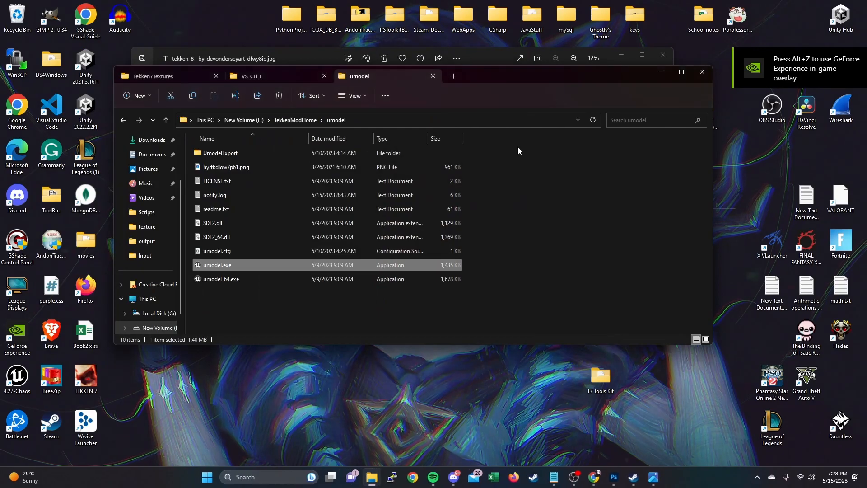
- Copy VS_CH_L_LIL_TK7_DEF.uasset from the VS_CH_L folder into the Input folder of Tekken7Textures
{"action": "left_click", "coordinate": [270, 82]}
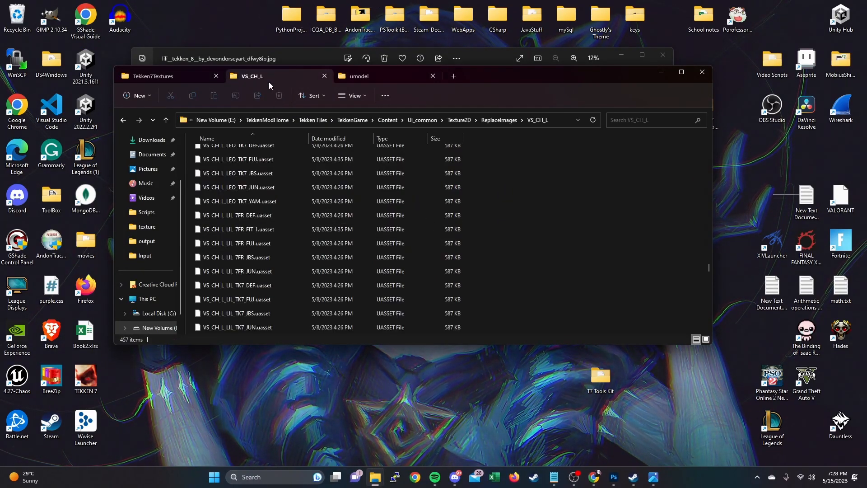
{"action": "left_click", "coordinate": [266, 289]}
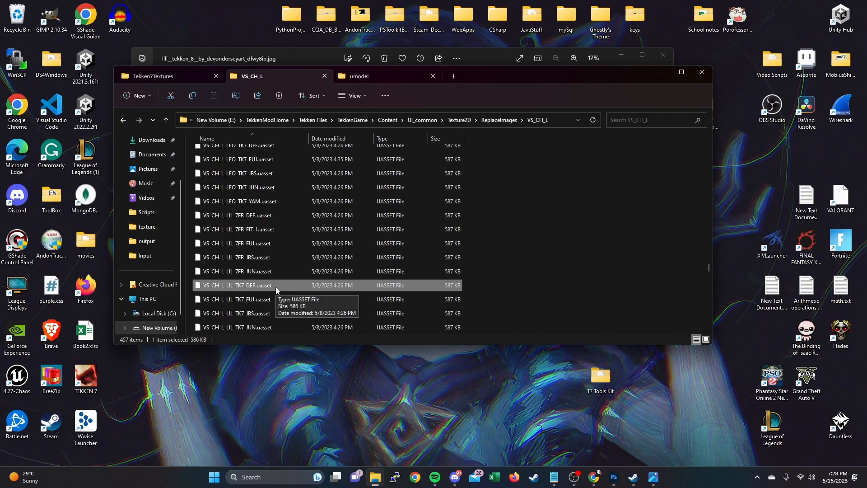
{"action": "left_click", "coordinate": [174, 75]}
{"action": "double_click", "coordinate": [238, 159]}
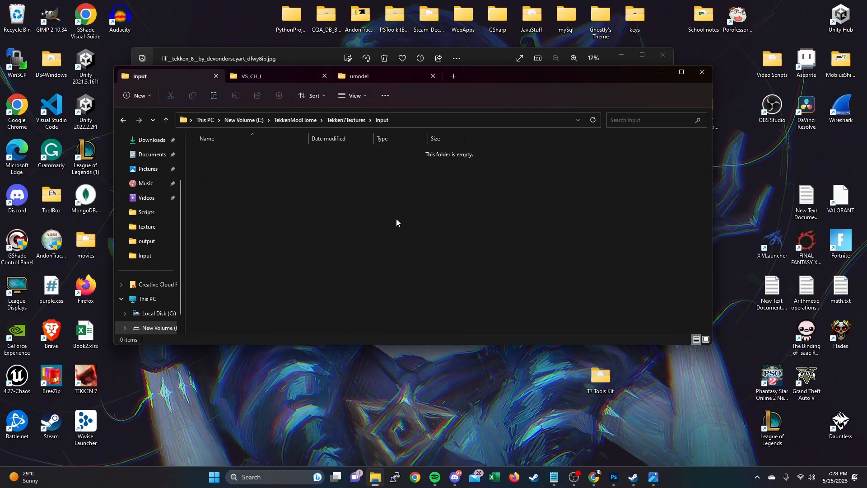
{"action": "left_click", "coordinate": [304, 120]}
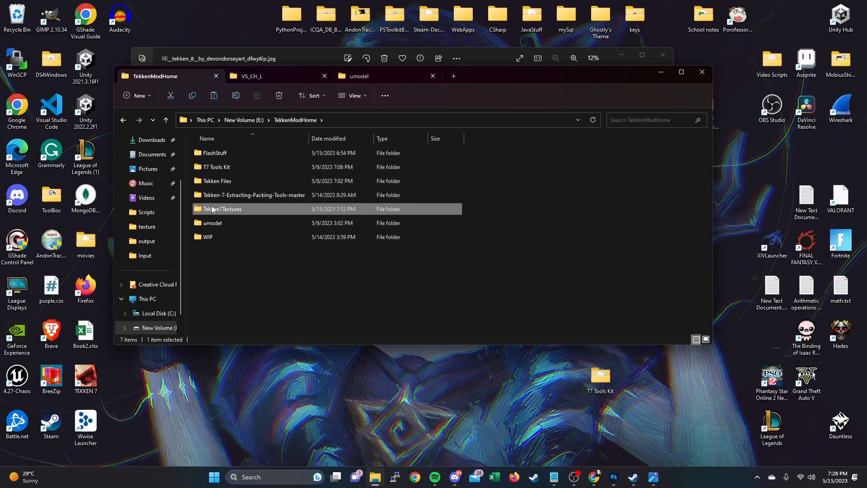
{"action": "double_click", "coordinate": [239, 211]}
{"action": "double_click", "coordinate": [241, 159]}
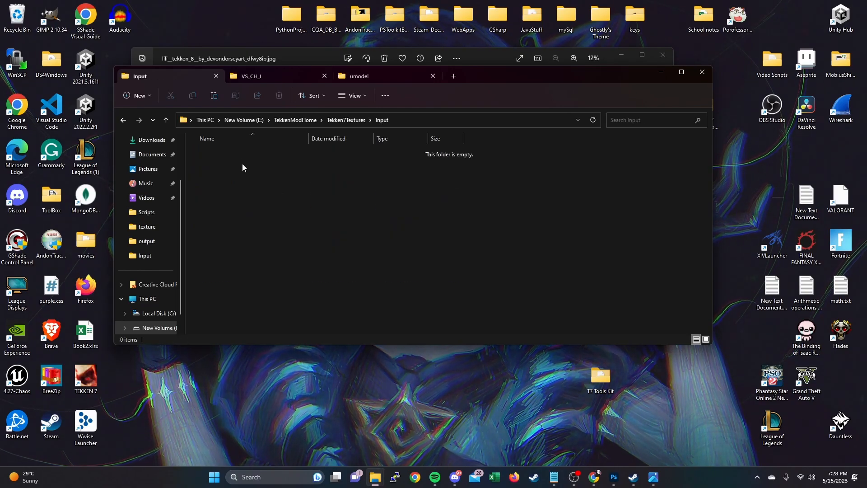
{"action": "key", "text": "ctrl+v"}
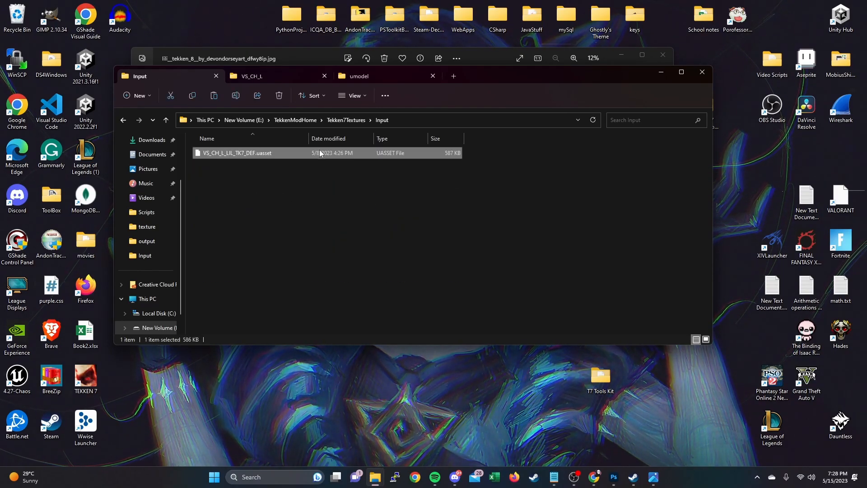
- Run 1_export.bat in the Tekken7Textures folder and open its texture folder
{"action": "left_click", "coordinate": [335, 121]}
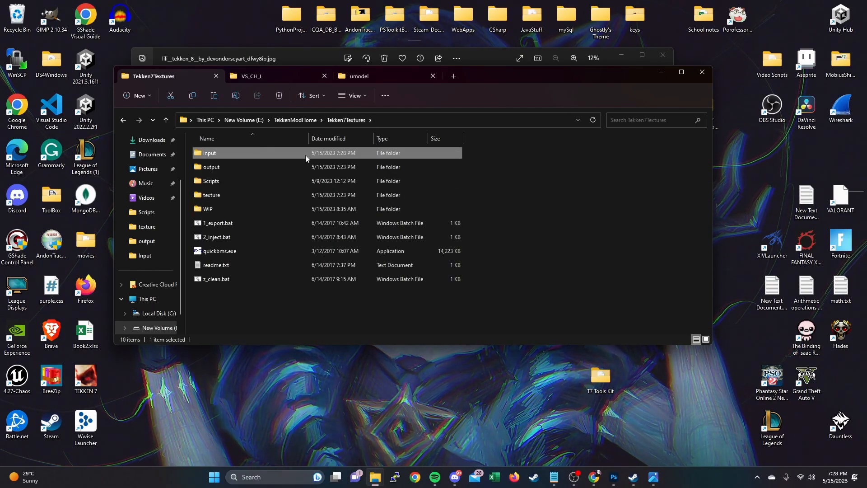
{"action": "left_click", "coordinate": [260, 224]}
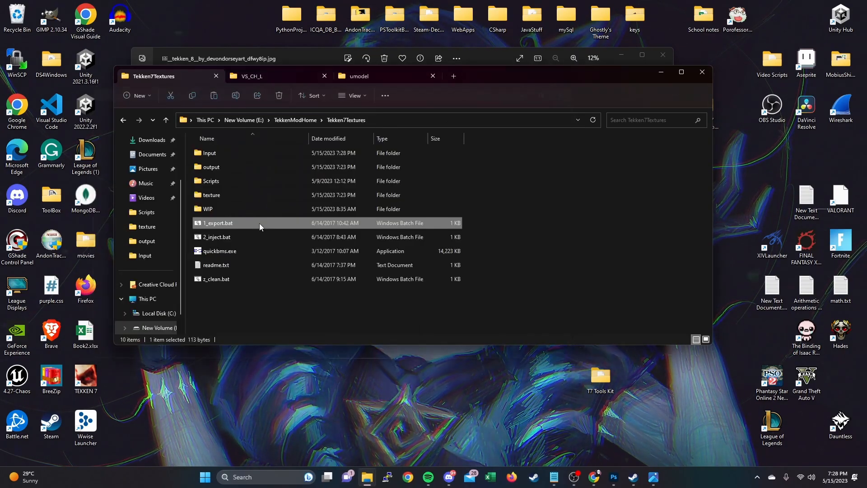
{"action": "double_click", "coordinate": [238, 197]}
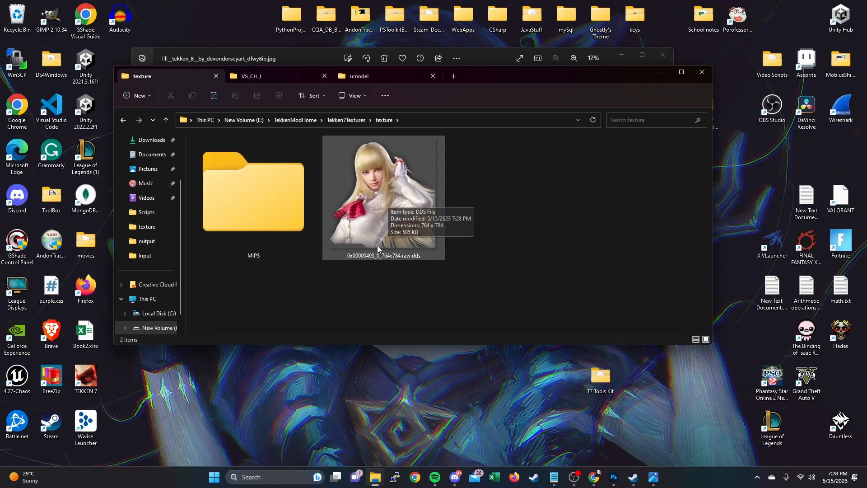
- Open 0x00000493_0_764x784.raw.dds in Photoshop, updating the already open document from the disk copy
{"action": "double_click", "coordinate": [370, 196]}
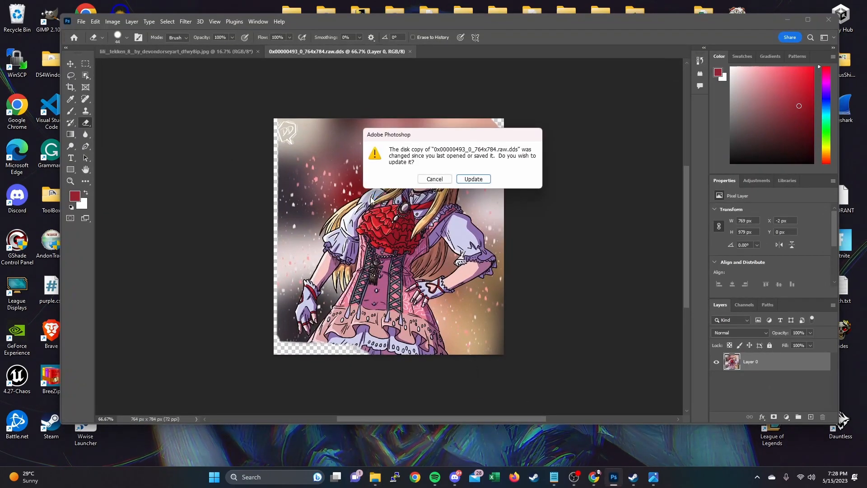
{"action": "left_click", "coordinate": [473, 179]}
{"action": "left_click", "coordinate": [438, 194]}
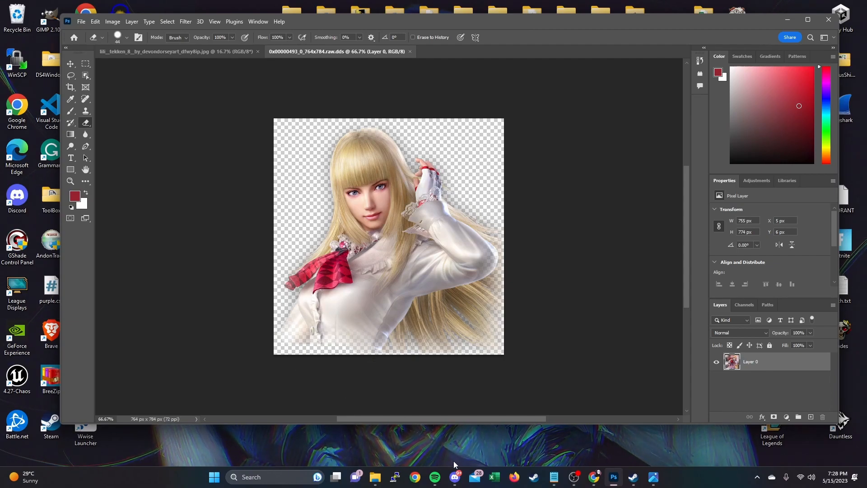
- Place lili__tekken_8__by_devondorseyart_dfwy8ip.jpg from the Downloads folder into the open DDS document in Photoshop
{"action": "mouse_move", "coordinate": [375, 476]}
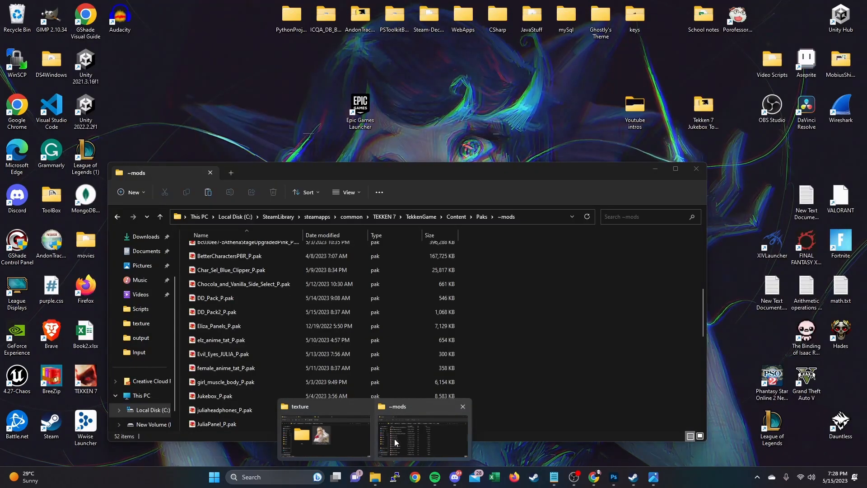
{"action": "left_click", "coordinate": [395, 438]}
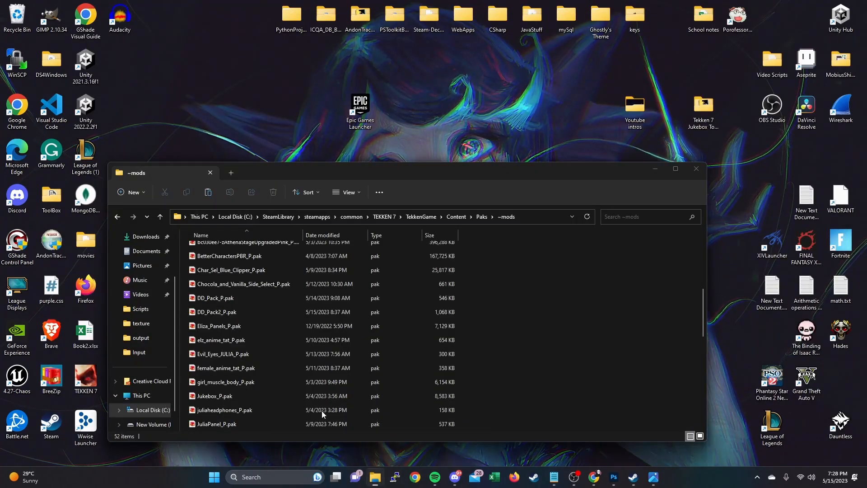
{"action": "left_click", "coordinate": [143, 237]}
{"action": "left_click_drag", "start_coordinate": [245, 264], "coordinate": [384, 260]}
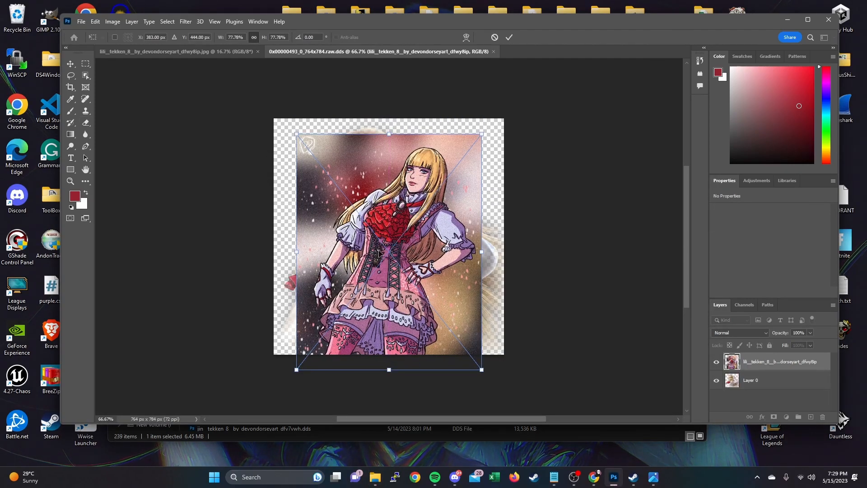
- Scale the placed picture to about 97% and position it so that it covers the whole canvas
{"action": "left_click_drag", "start_coordinate": [296, 135], "coordinate": [257, 82]}
{"action": "left_click_drag", "start_coordinate": [348, 197], "coordinate": [369, 234]}
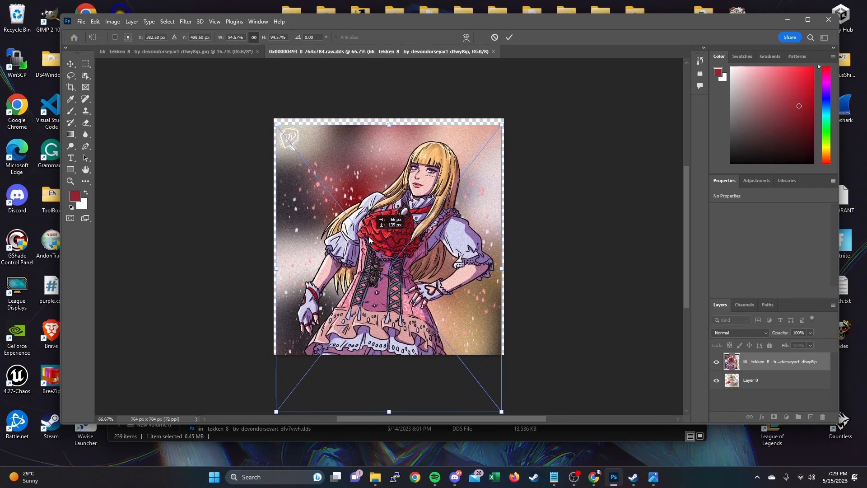
{"action": "left_click_drag", "start_coordinate": [276, 121], "coordinate": [269, 121]}
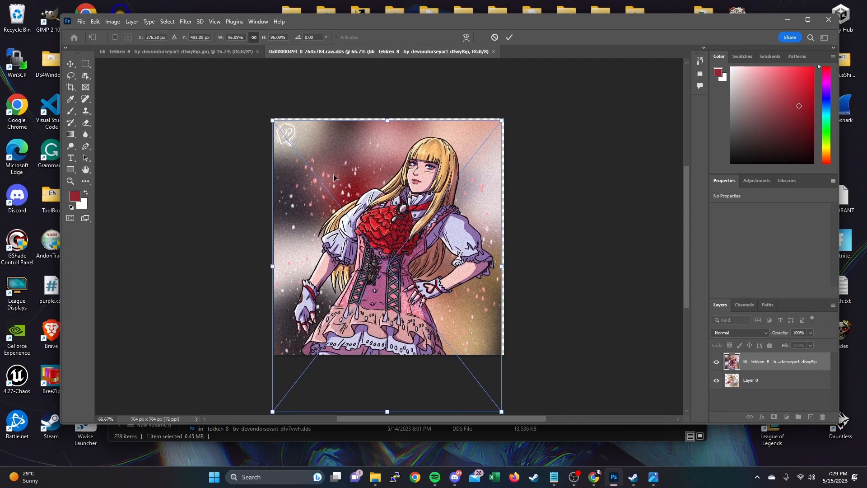
{"action": "left_click_drag", "start_coordinate": [338, 175], "coordinate": [340, 173]}
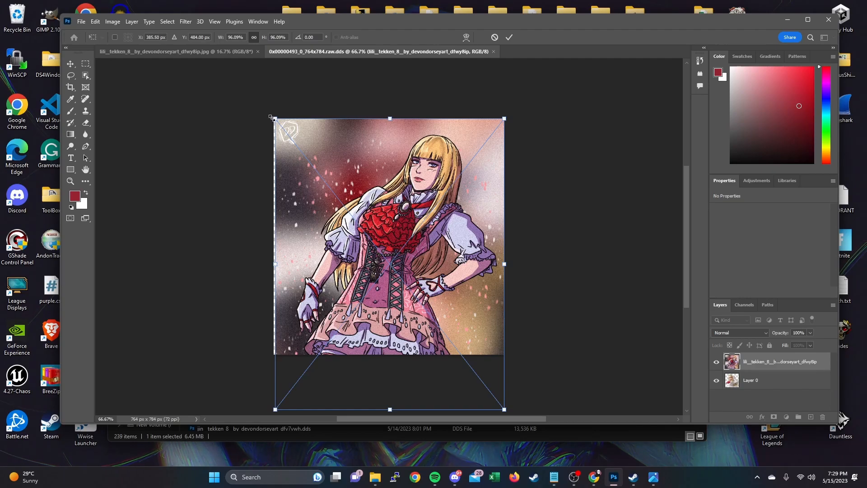
{"action": "left_click_drag", "start_coordinate": [272, 118], "coordinate": [271, 115]}
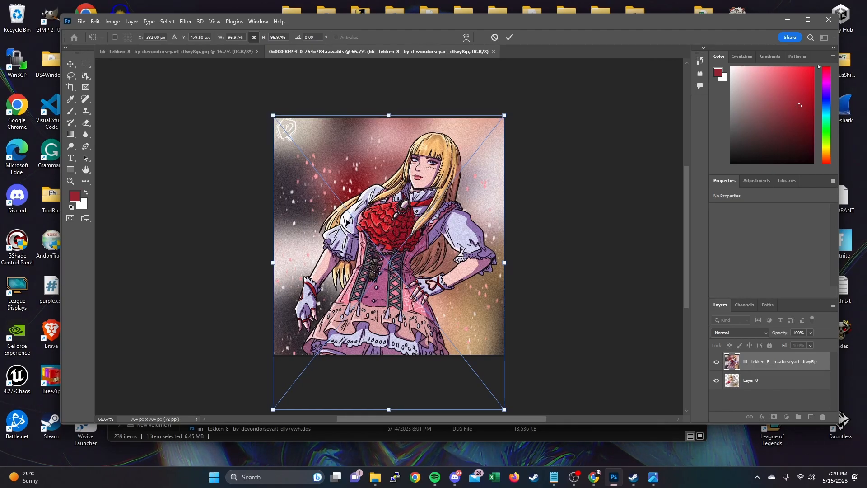
{"action": "key", "text": "Return"}
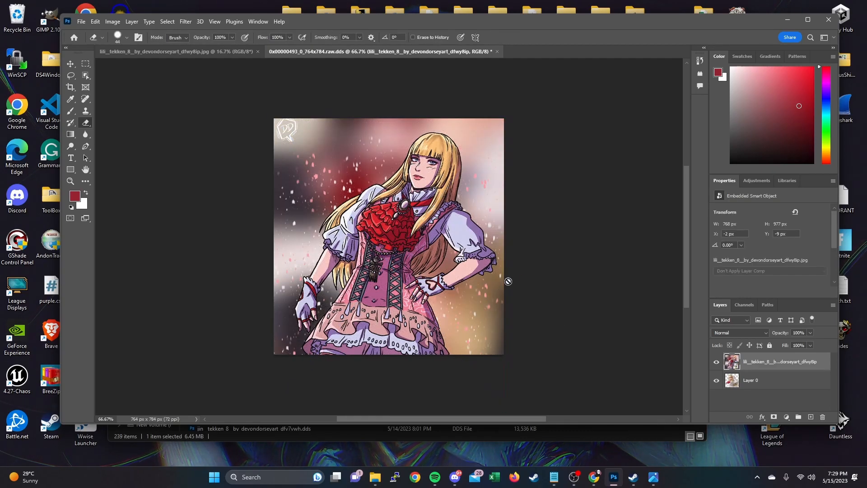
- Compare the placed picture with the original portrait beneath it, and rasterize the picture's smart object layer
{"action": "left_click", "coordinate": [717, 368]}
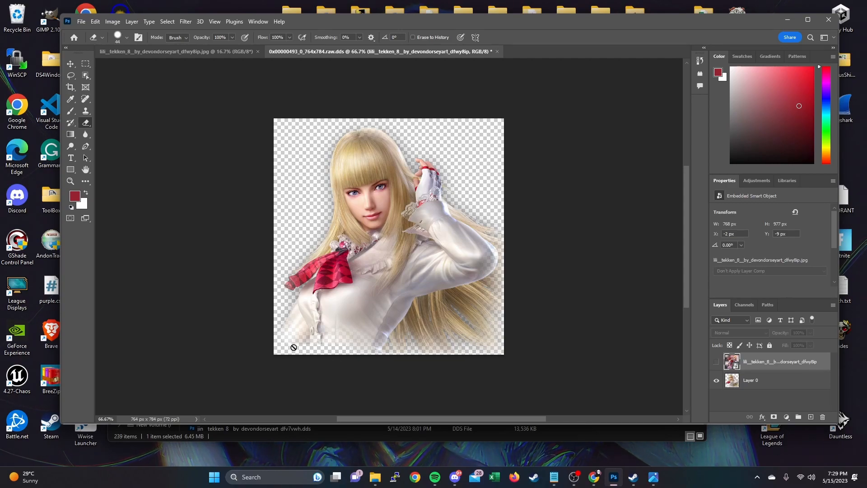
{"action": "left_click", "coordinate": [716, 362]}
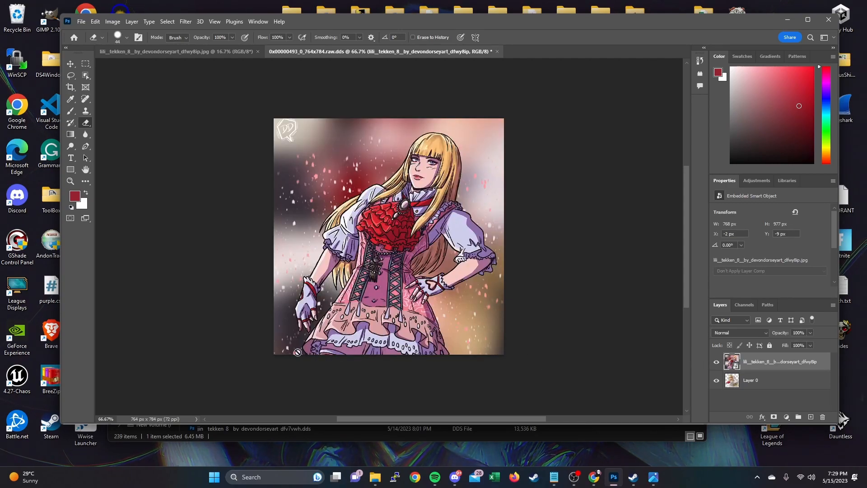
{"action": "left_click", "coordinate": [560, 334]}
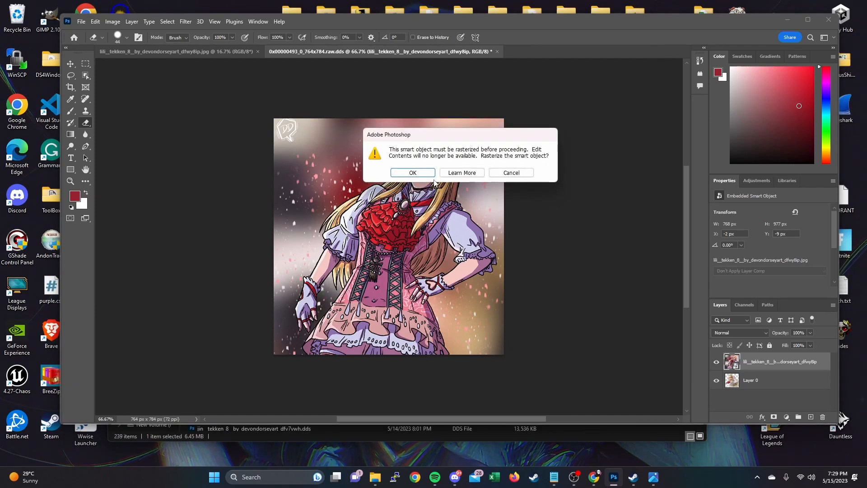
{"action": "left_click", "coordinate": [423, 174]}
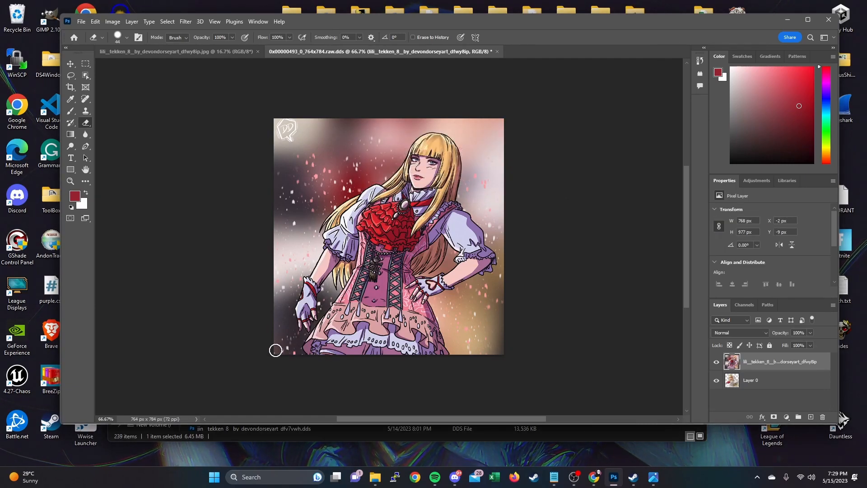
- Erase a strip along the picture's lower edge from the left corner to about the middle, checking it against the original portrait
{"action": "mouse_move", "coordinate": [342, 353]}
{"action": "left_mouse_down"}
{"action": "mouse_move", "coordinate": [367, 353]}
{"action": "mouse_move", "coordinate": [375, 364]}
{"action": "mouse_move", "coordinate": [383, 348]}
{"action": "mouse_move", "coordinate": [374, 342]}
{"action": "mouse_move", "coordinate": [401, 346]}
{"action": "mouse_move", "coordinate": [385, 358]}
{"action": "left_mouse_up"}
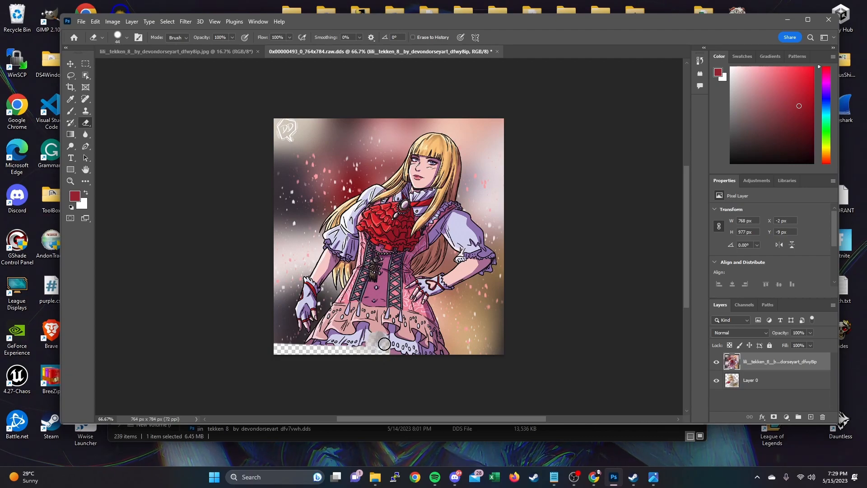
{"action": "left_click", "coordinate": [717, 363]}
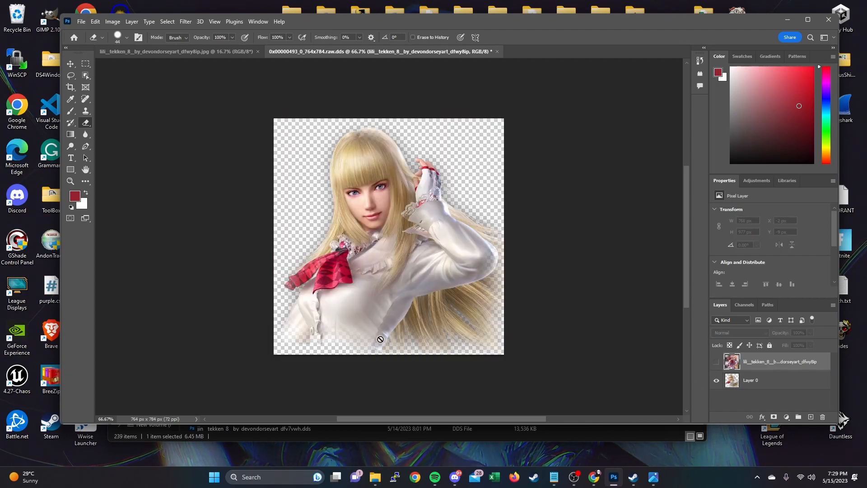
{"action": "left_click", "coordinate": [716, 362]}
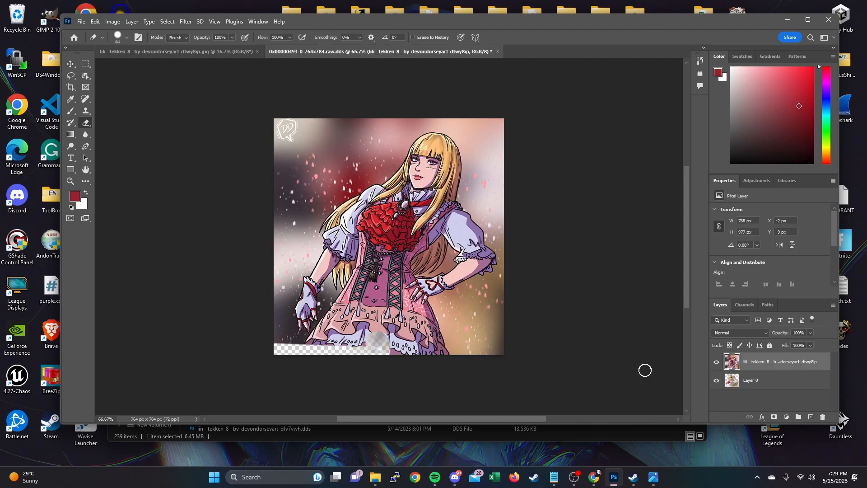
{"action": "key", "text": "ctrl+z"}
{"action": "key", "text": "ctrl+shift+z"}
{"action": "left_click_drag", "start_coordinate": [375, 355], "coordinate": [356, 348]}
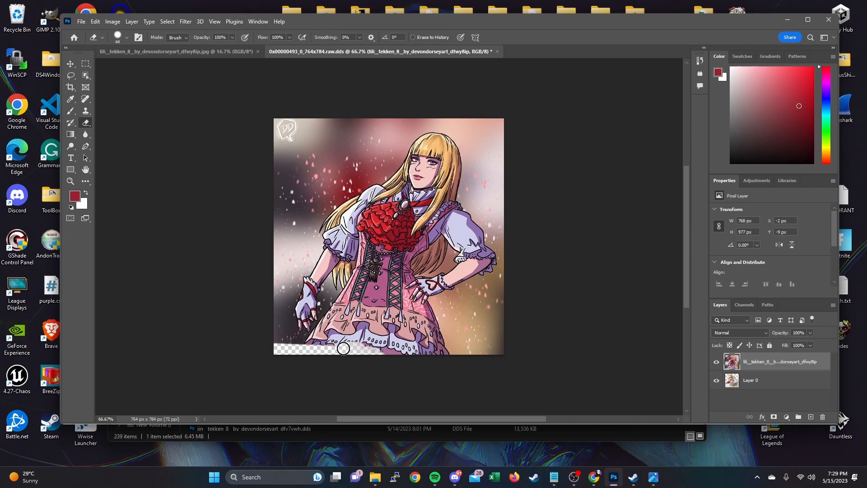
- Try to erase a larger patch of the dress at the picture's lower edge, compare it with the original portrait, and undo it
{"action": "left_click_drag", "start_coordinate": [348, 343], "coordinate": [364, 358]}
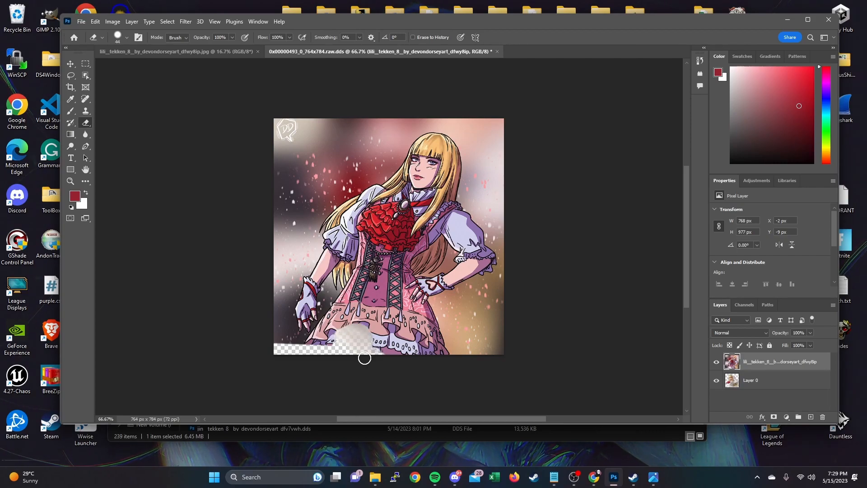
{"action": "left_click", "coordinate": [717, 362]}
{"action": "left_click", "coordinate": [717, 364]}
{"action": "key", "text": "ctrl+z"}
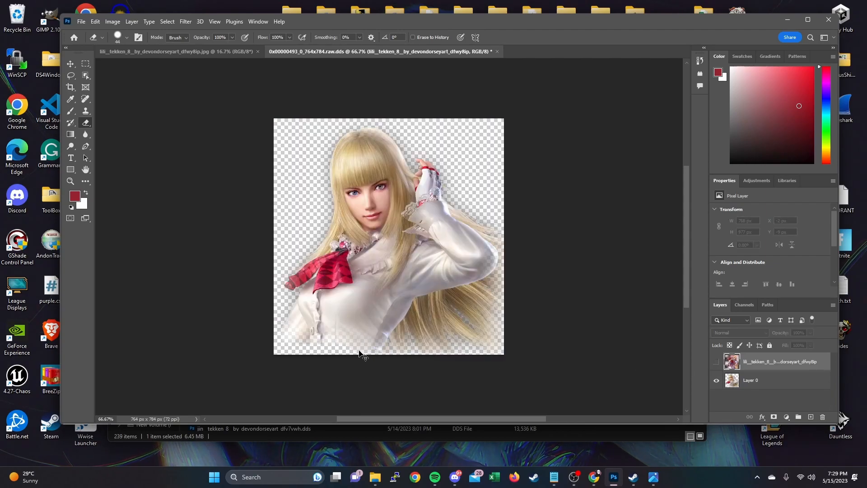
{"action": "key", "text": "ctrl+shift+z"}
{"action": "key", "text": "ctrl+z"}
- Erase more of the picture along its lower-left edge and clear a small area at its upper-right corner
{"action": "left_click_drag", "start_coordinate": [338, 348], "coordinate": [275, 343]}
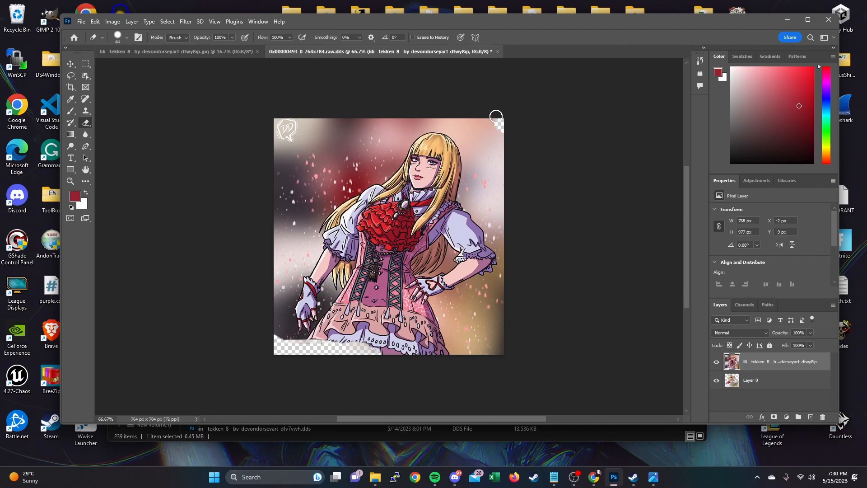
{"action": "left_click_drag", "start_coordinate": [492, 115], "coordinate": [502, 121]}
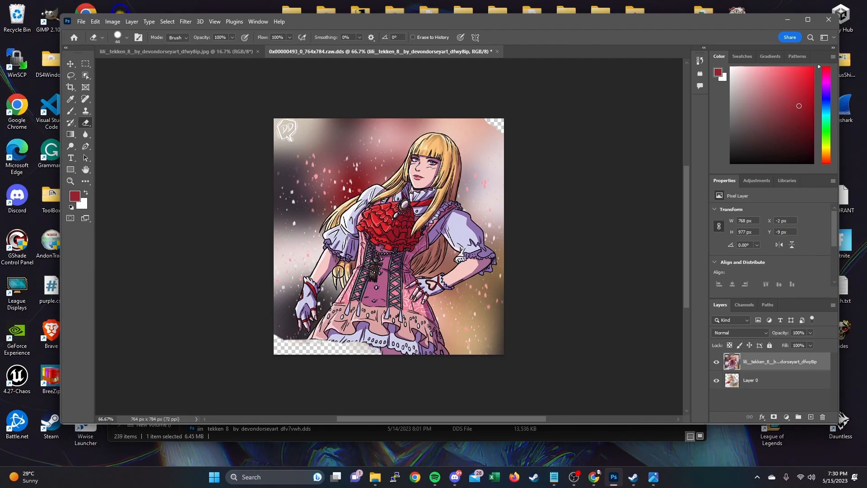
{"action": "left_click", "coordinate": [81, 21]}
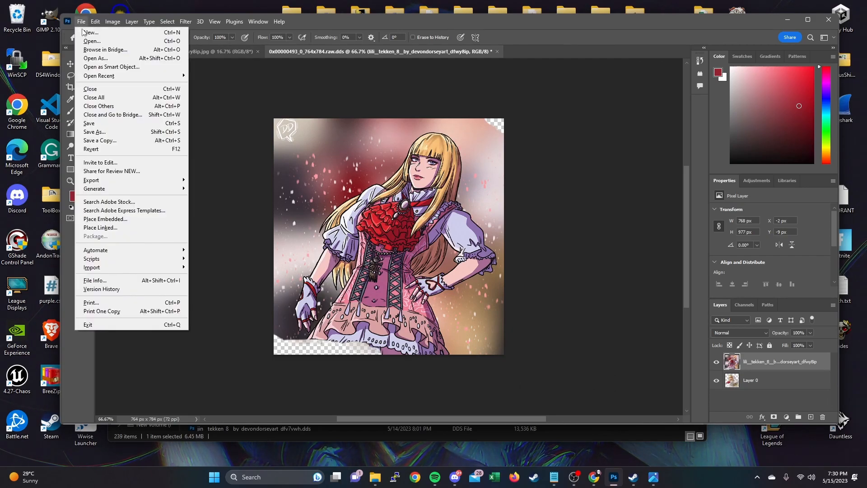
{"action": "left_click", "coordinate": [110, 131]}
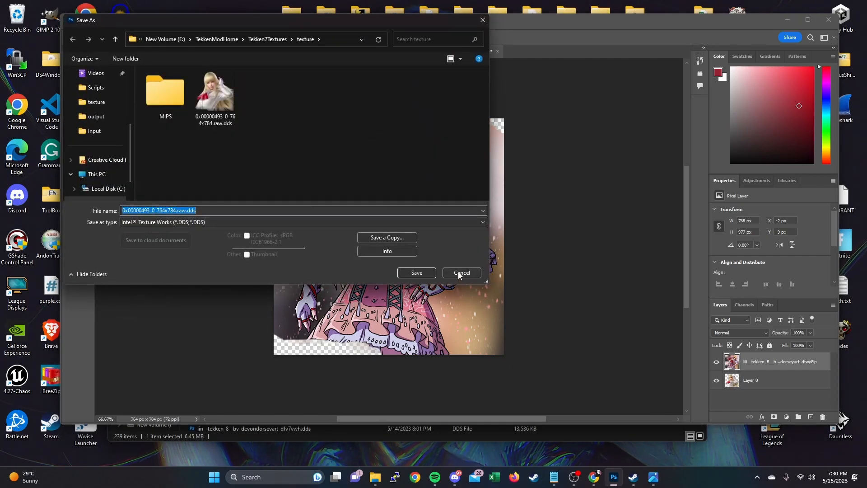
{"action": "left_click", "coordinate": [460, 274]}
- Merge the custom picture layer down into Layer 0
{"action": "right_click", "coordinate": [762, 362]}
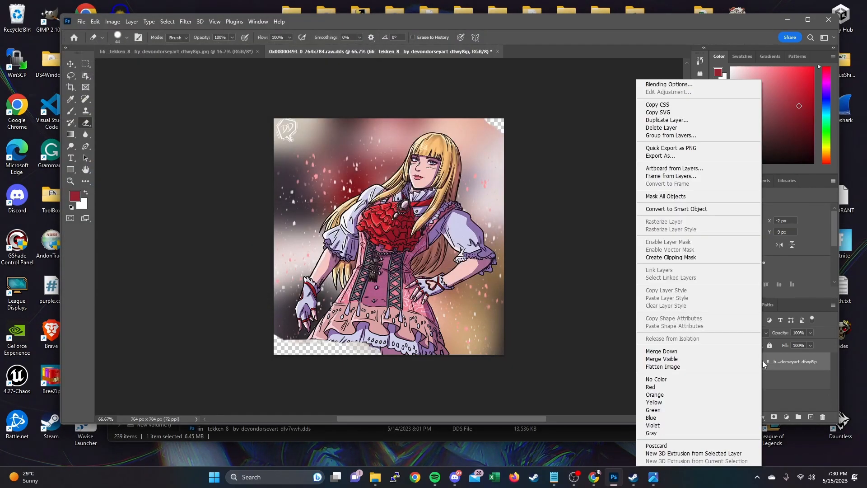
{"action": "left_click", "coordinate": [707, 351]}
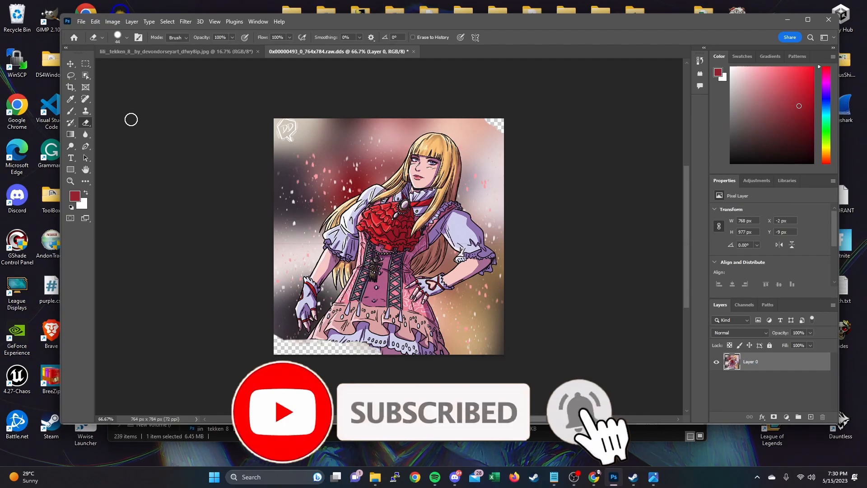
- Save the document over 0x00000493_0_764x784.raw.dds in the texture folder in Intel Texture Works DDS format, replacing the existing file
{"action": "left_click", "coordinate": [81, 22]}
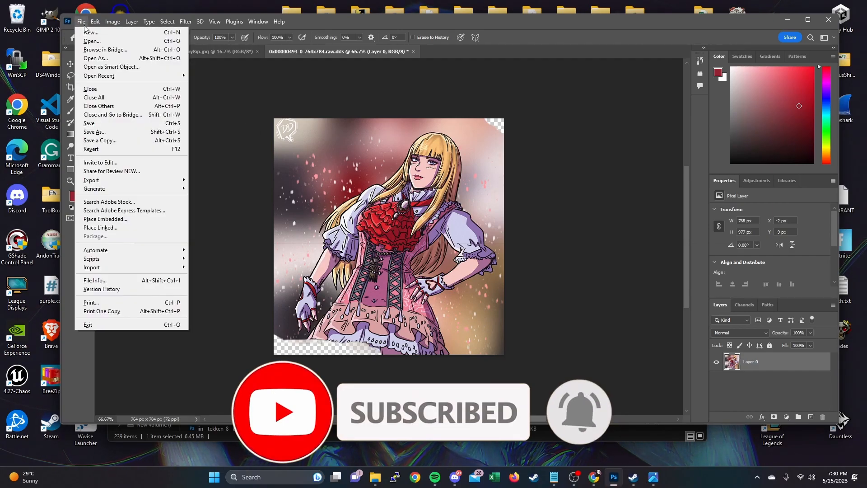
{"action": "left_click", "coordinate": [107, 133]}
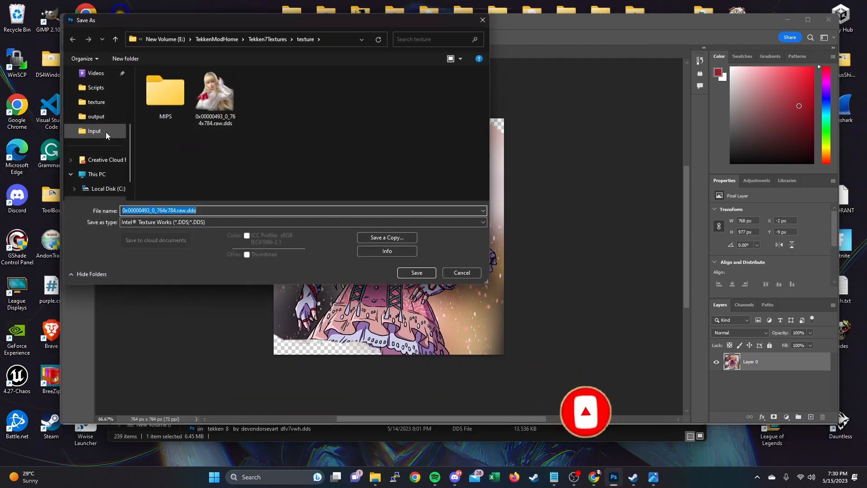
{"action": "left_click", "coordinate": [168, 222]}
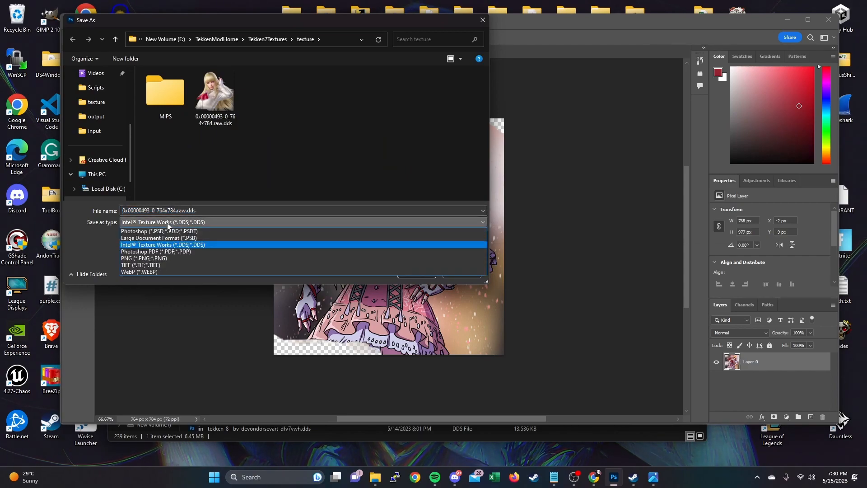
{"action": "left_click", "coordinate": [224, 190]}
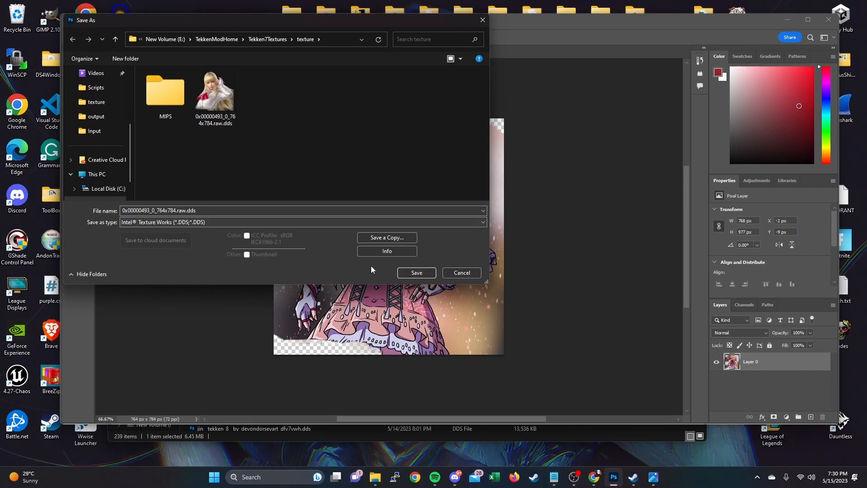
{"action": "left_click", "coordinate": [416, 276]}
{"action": "left_click", "coordinate": [444, 236]}
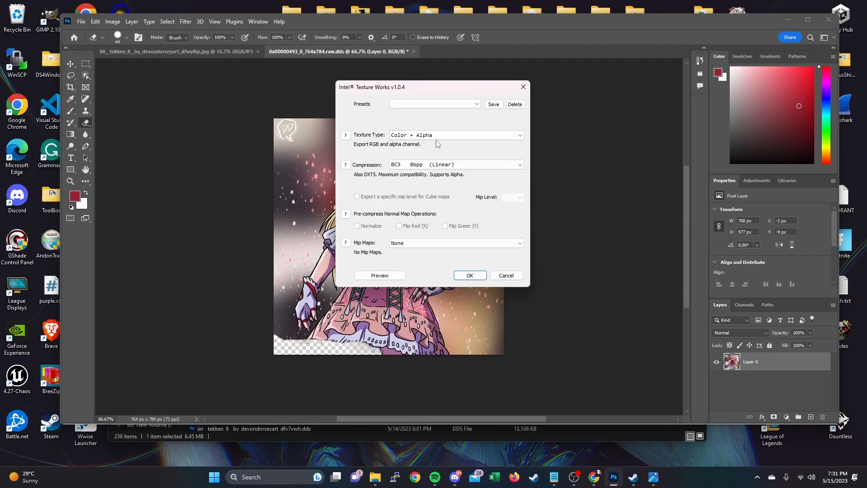
- Export the DDS texture as Color + Alpha with BC3 8bpp (Linear) compression and no mip maps
{"action": "left_click", "coordinate": [427, 165]}
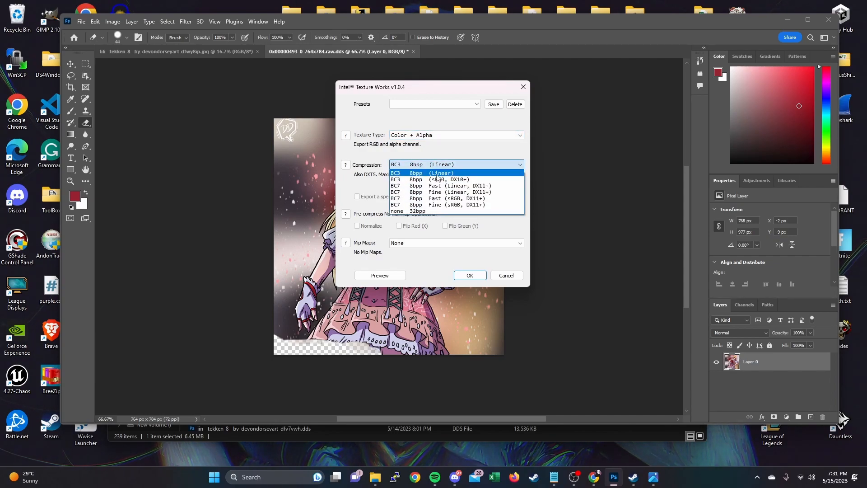
{"action": "left_click", "coordinate": [438, 174]}
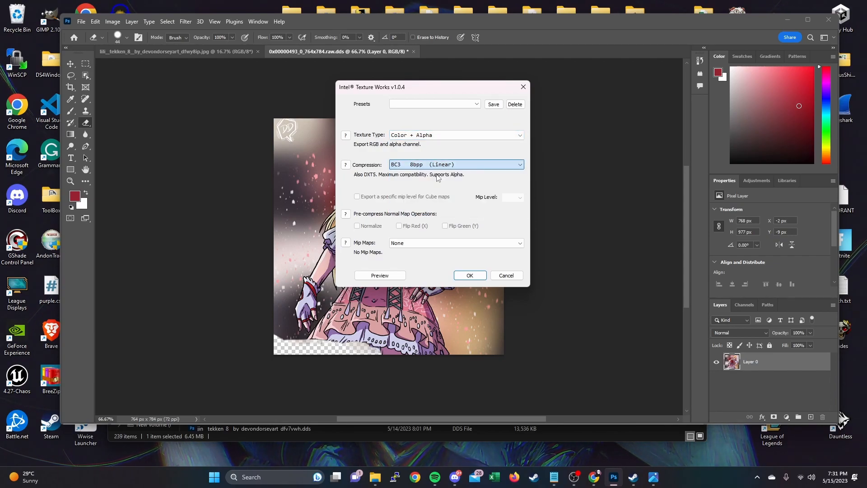
{"action": "left_click", "coordinate": [474, 277]}
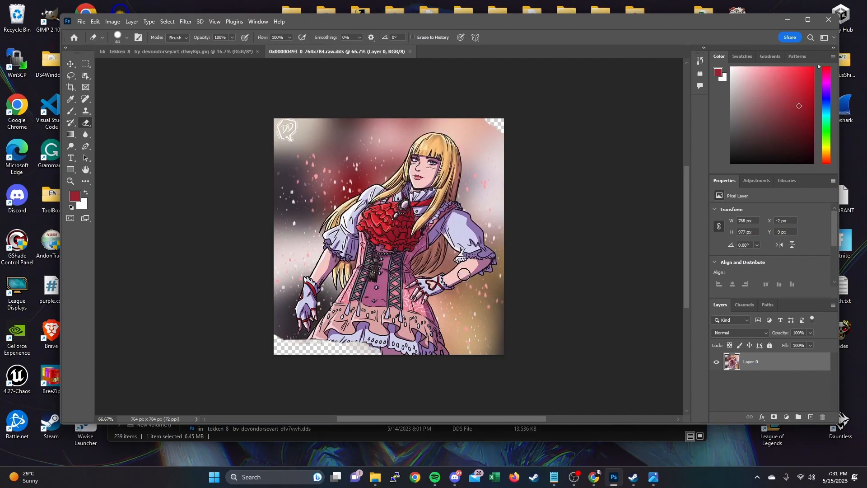
- Switch to File Explorer and check the saved 0x00000493_0_764x784.raw.dds in the texture folder
{"action": "mouse_move", "coordinate": [383, 479]}
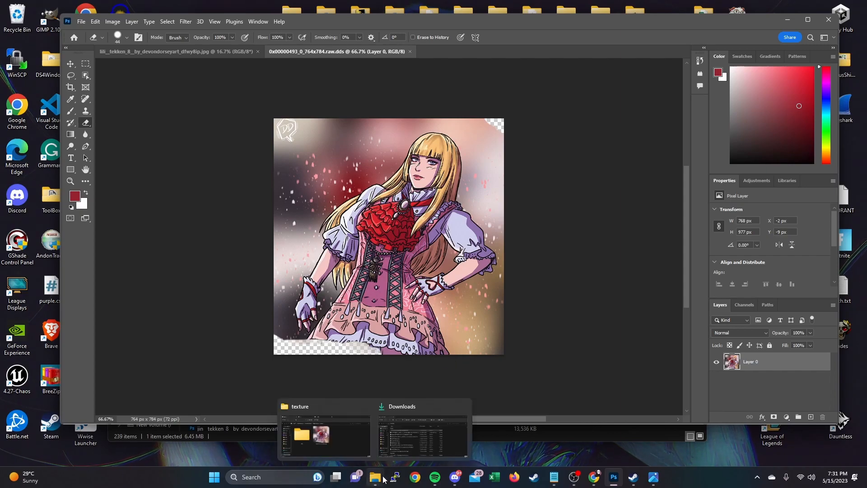
{"action": "left_click", "coordinate": [331, 422]}
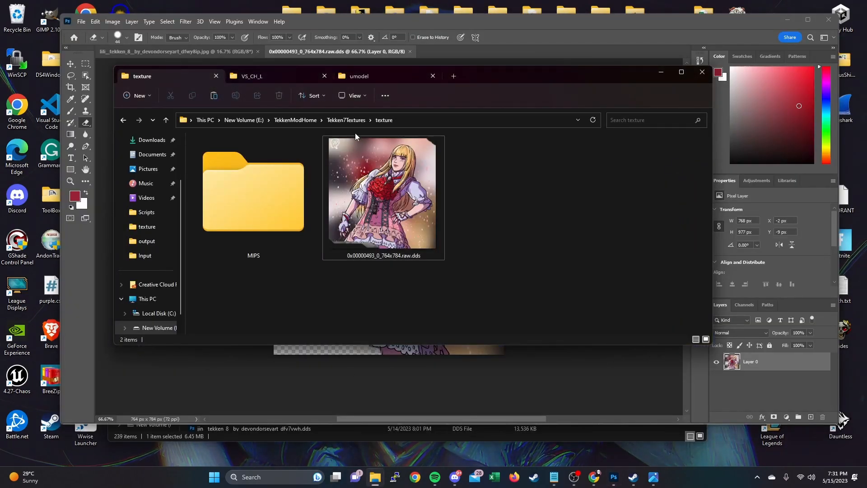
{"action": "left_click", "coordinate": [355, 120]}
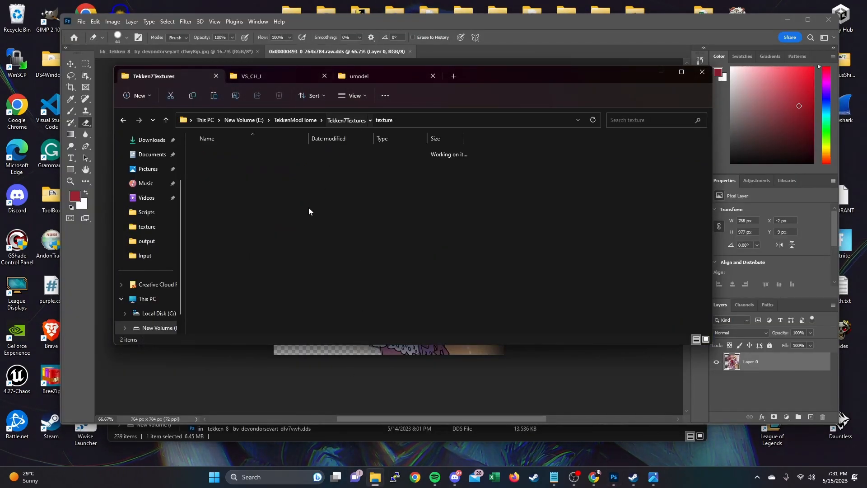
{"action": "double_click", "coordinate": [273, 200]}
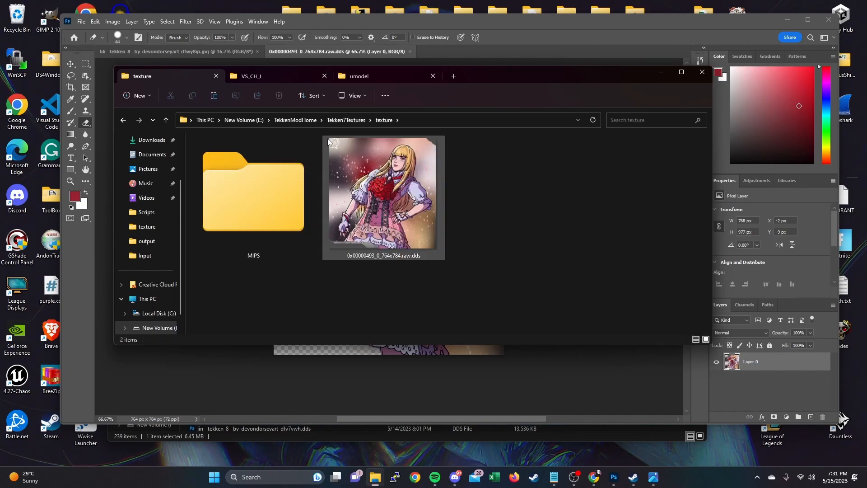
- Copy the base name of VS_CH_L_LIL_TK7_DEF.uasset in the Input folder of Tekken7Textures, leaving the file itself unrenamed
{"action": "left_click", "coordinate": [349, 122]}
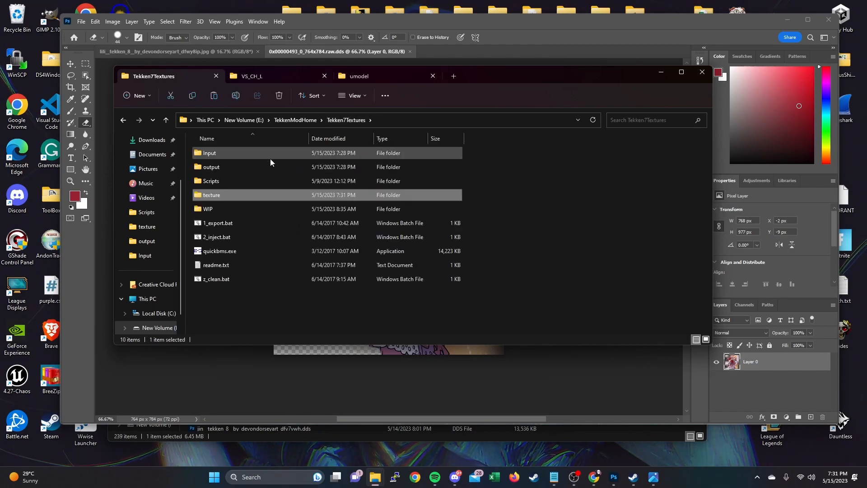
{"action": "double_click", "coordinate": [236, 156]}
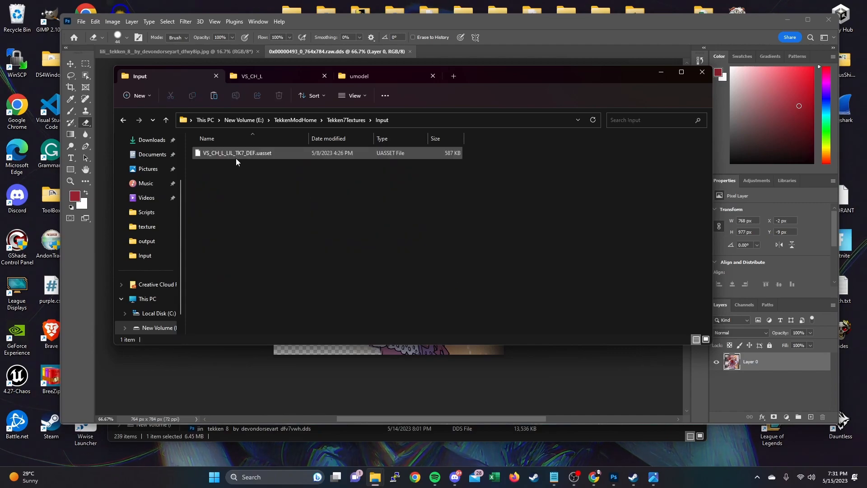
{"action": "left_click", "coordinate": [236, 154]}
{"action": "left_click", "coordinate": [236, 154]}
{"action": "key", "text": "ctrl+c"}
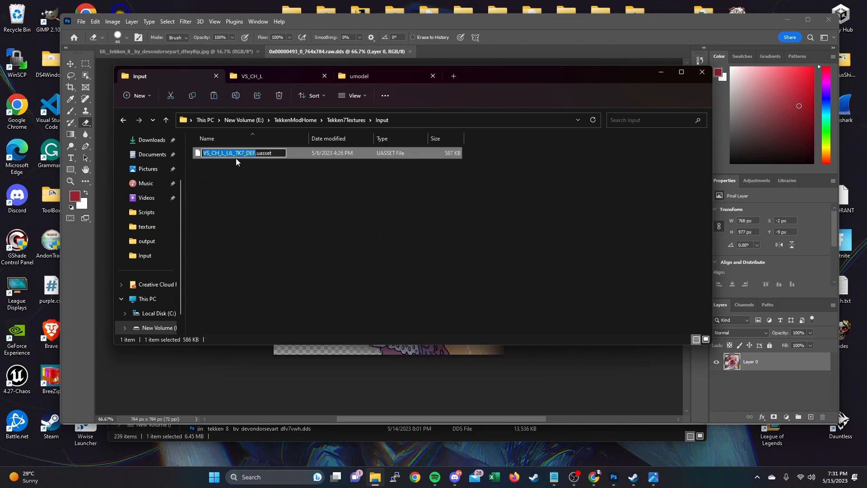
{"action": "left_click", "coordinate": [263, 173]}
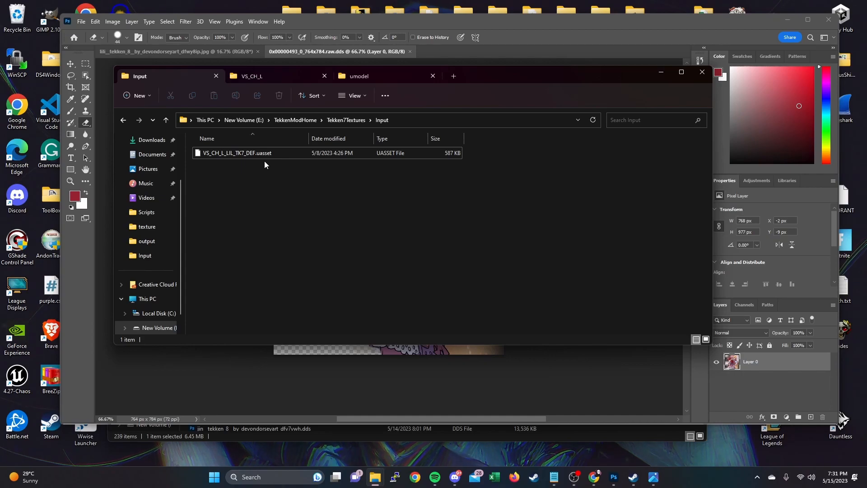
- Open Inject.bms from the Scripts folder in the text editor and set PKName to VS_CH_L_LIL_TK7_DEF
{"action": "left_click", "coordinate": [336, 121]}
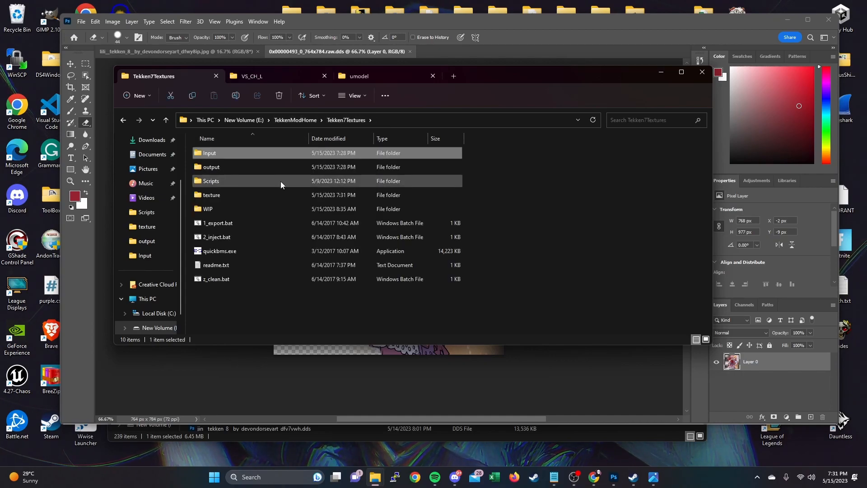
{"action": "double_click", "coordinate": [270, 183]}
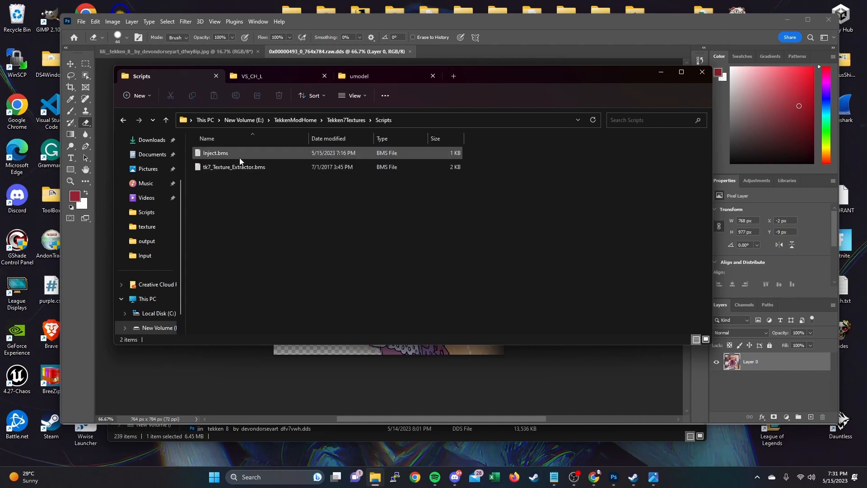
{"action": "double_click", "coordinate": [221, 153]}
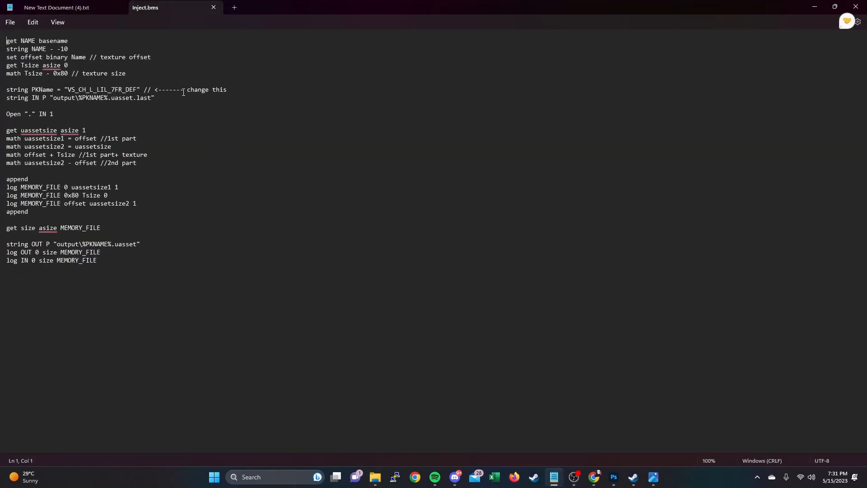
{"action": "double_click", "coordinate": [130, 90]}
{"action": "left_click_drag", "start_coordinate": [138, 90], "coordinate": [68, 90]}
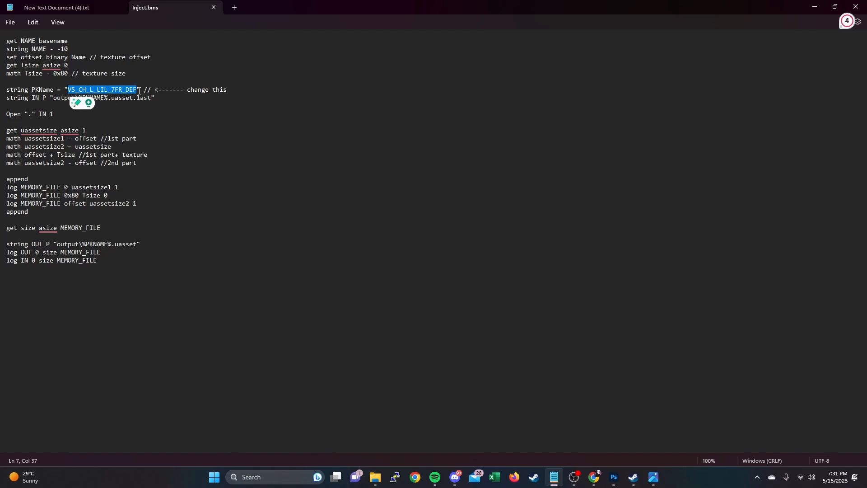
{"action": "key", "text": "ctrl+v"}
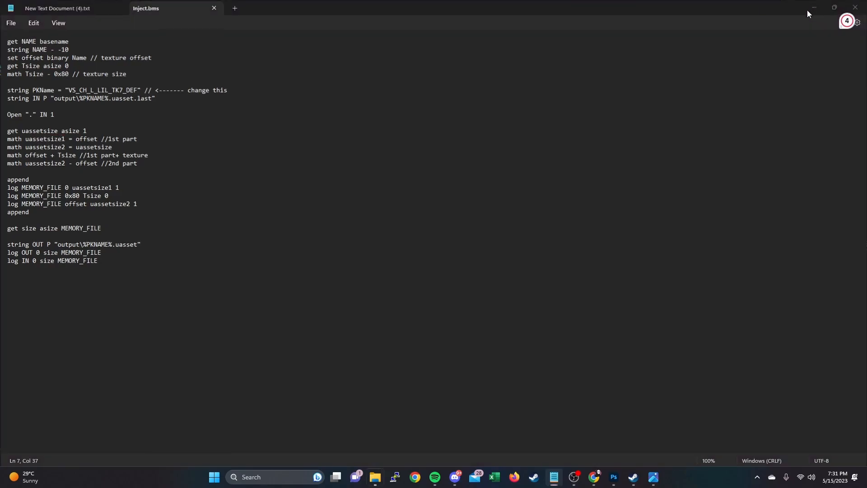
{"action": "left_click", "coordinate": [814, 8]}
- Run 2_inject.bat in Tekken7Textures and select VS_CH_L_LIL_TK7_DEF.uasset in the output folder
{"action": "key", "text": "Down"}
{"action": "key", "text": "Down"}
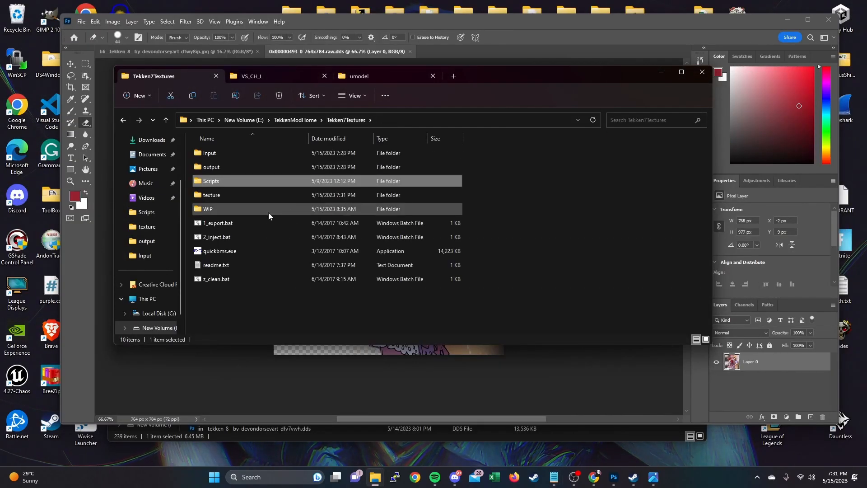
{"action": "left_click", "coordinate": [257, 237]}
{"action": "double_click", "coordinate": [257, 234]}
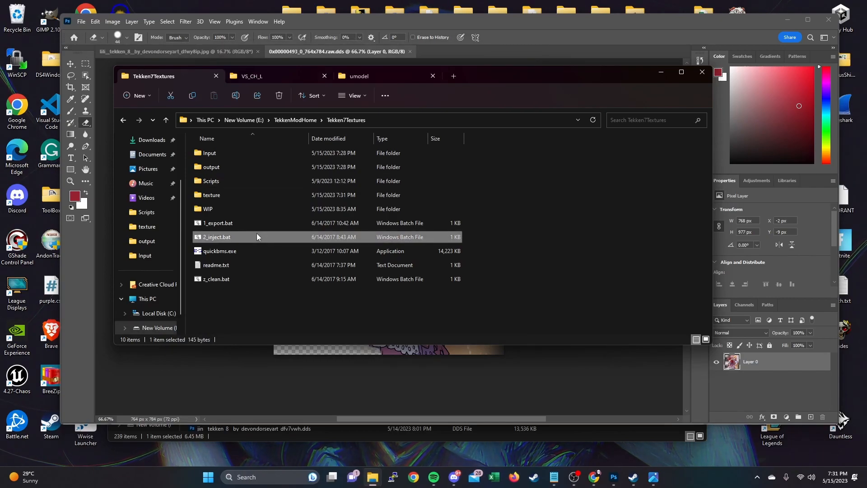
{"action": "double_click", "coordinate": [222, 167]}
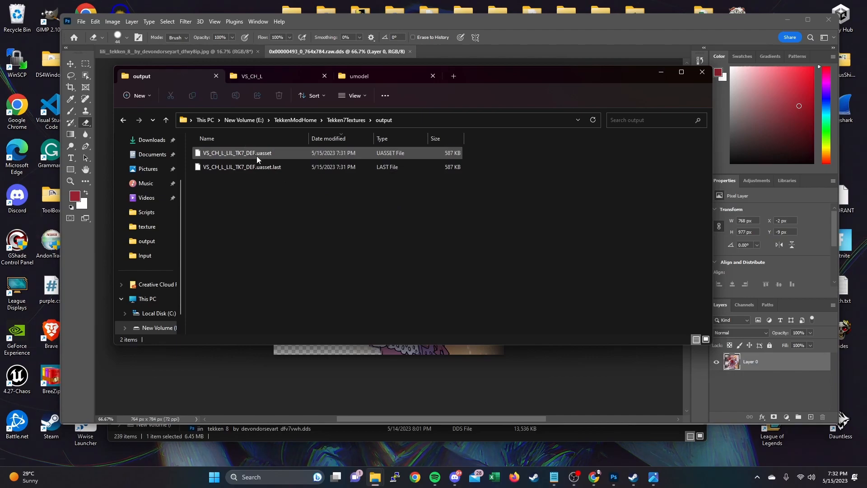
{"action": "left_click", "coordinate": [260, 153]}
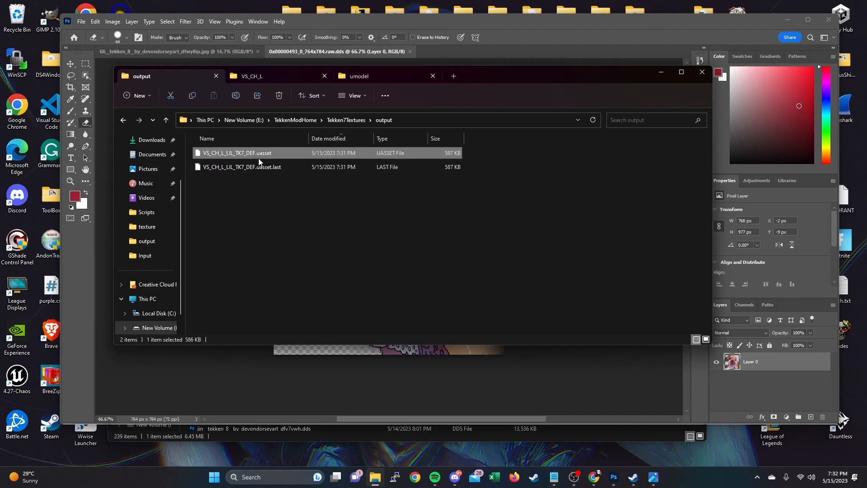
- Create and open a folder named lili_panel in the Packing folder of Tekken-7-Extracting-Packing-Tools-master
{"action": "left_click", "coordinate": [298, 120]}
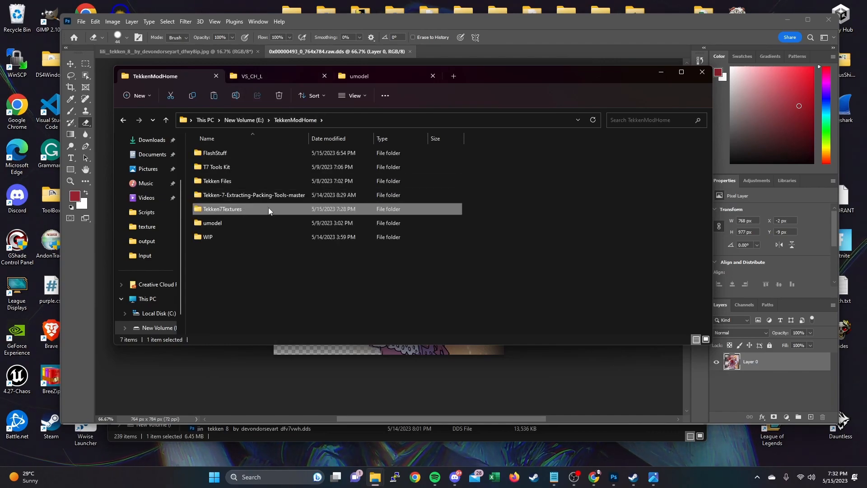
{"action": "double_click", "coordinate": [277, 196]}
{"action": "double_click", "coordinate": [254, 170]}
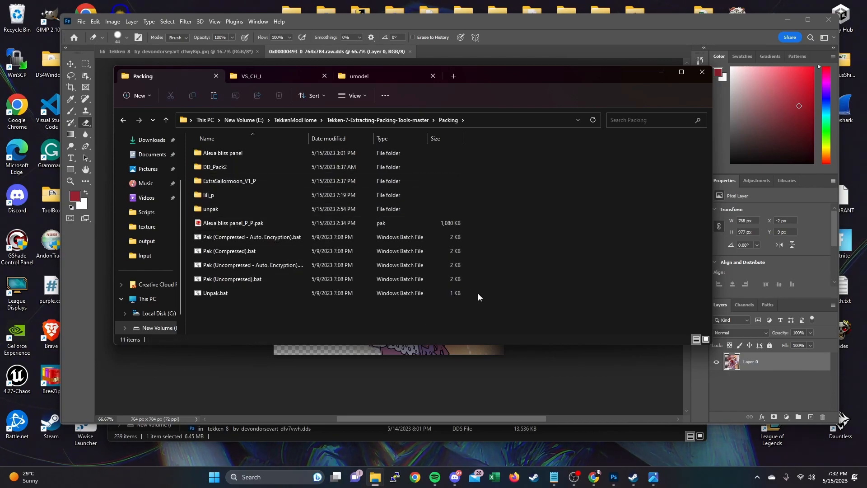
{"action": "right_click", "coordinate": [396, 325]}
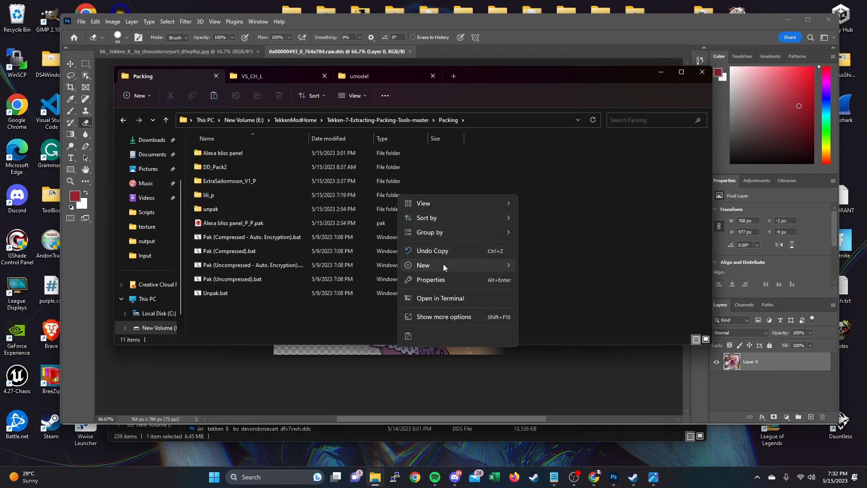
{"action": "mouse_move", "coordinate": [443, 266]}
{"action": "left_click", "coordinate": [531, 263]}
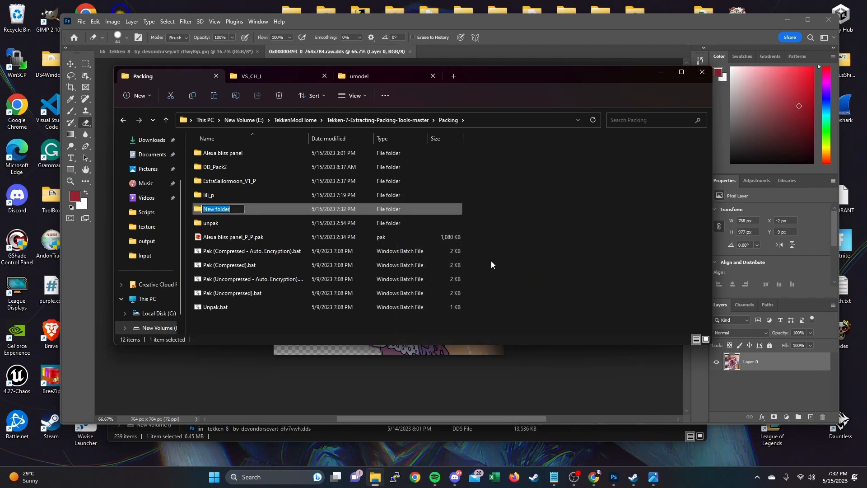
{"action": "type", "text": "lil"}
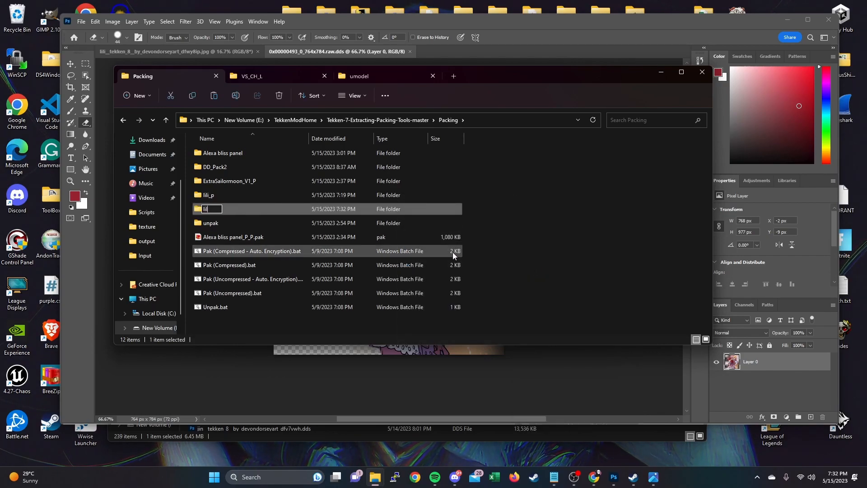
{"action": "type", "text": "i_panel"}
{"action": "key", "text": "Return"}
{"action": "double_click", "coordinate": [281, 210]}
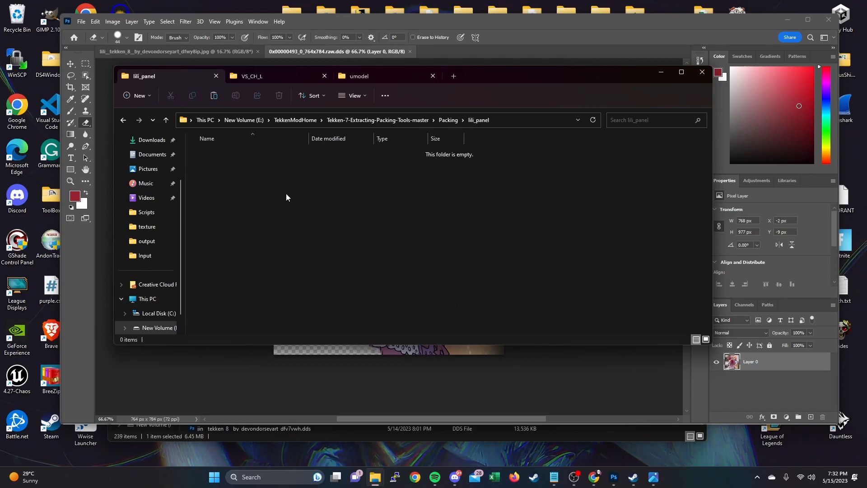
- Check the original VS_CH_L folder's path, and create and open a TekkenGame folder inside lili_panel
{"action": "left_click", "coordinate": [260, 78]}
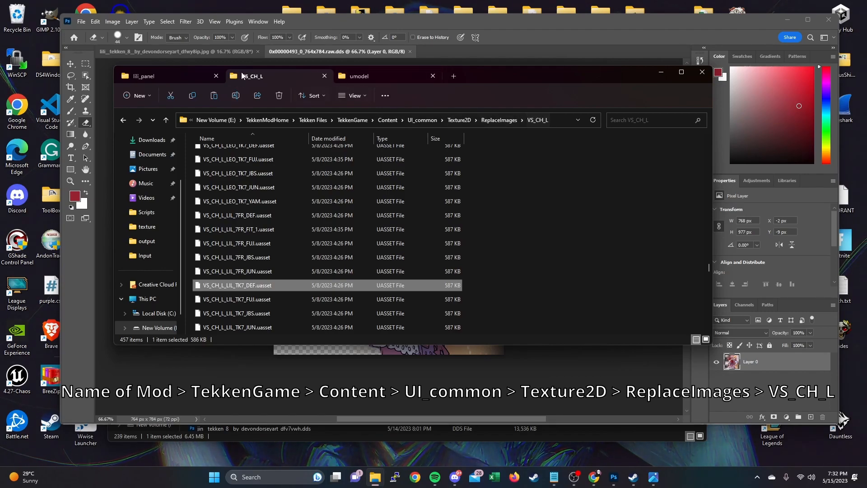
{"action": "left_click", "coordinate": [167, 79]}
{"action": "right_click", "coordinate": [247, 169]}
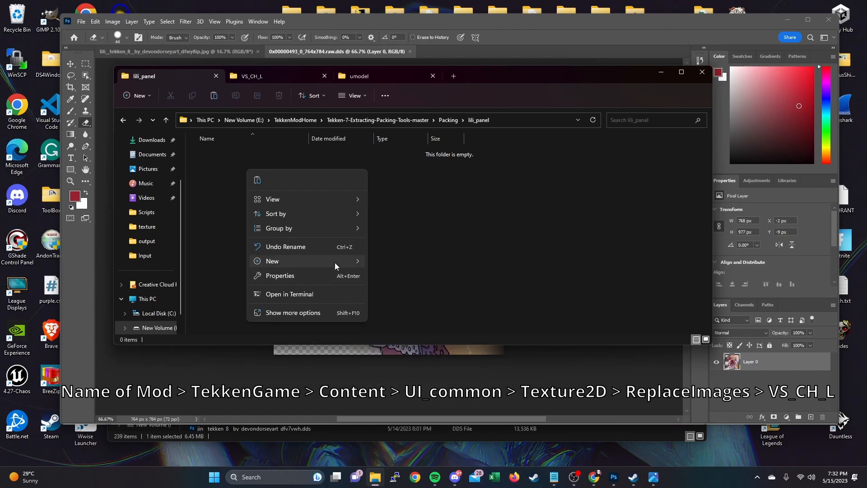
{"action": "mouse_move", "coordinate": [335, 262]}
{"action": "left_click", "coordinate": [386, 264]}
{"action": "type", "text": "TekkenGame"}
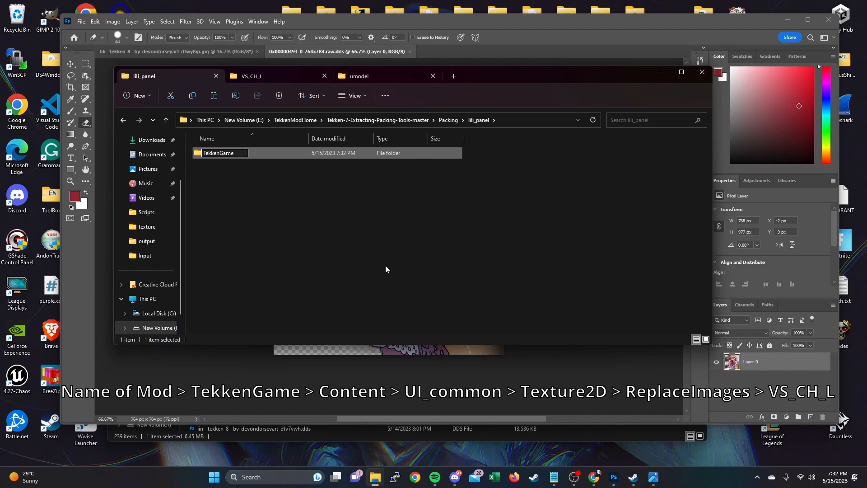
{"action": "key", "text": "Return"}
{"action": "double_click", "coordinate": [249, 162]}
- Create a folder named Content inside TekkenGame and open it
{"action": "right_click", "coordinate": [244, 195]}
{"action": "mouse_move", "coordinate": [292, 289]}
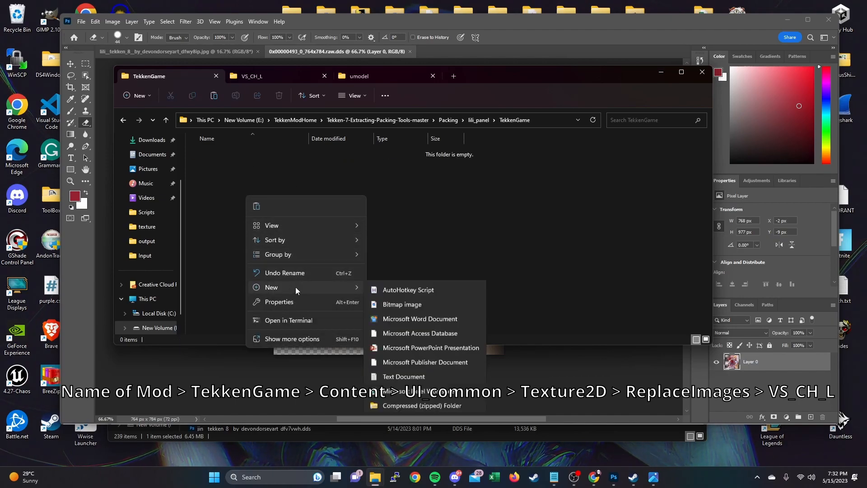
{"action": "left_click", "coordinate": [408, 286]}
{"action": "type", "text": "Content"}
{"action": "key", "text": "Return"}
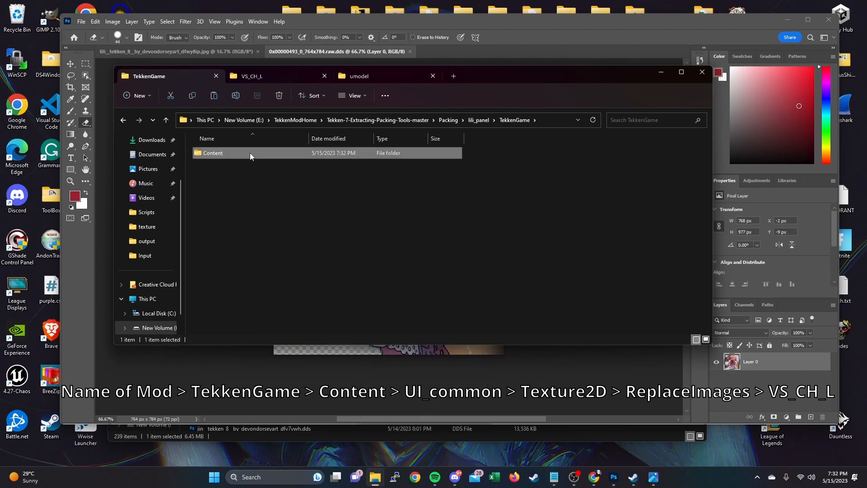
{"action": "double_click", "coordinate": [250, 153]}
- Create a folder named UI_Common inside Content and open it
{"action": "right_click", "coordinate": [248, 203]}
{"action": "mouse_move", "coordinate": [294, 294]}
{"action": "left_click", "coordinate": [391, 294]}
{"action": "type", "text": "UI_Common"}
{"action": "key", "text": "Return"}
{"action": "double_click", "coordinate": [253, 158]}
- Create a folder named Texture2D inside UI_Common and open it
{"action": "right_click", "coordinate": [254, 165]}
{"action": "mouse_move", "coordinate": [313, 259]}
{"action": "left_click", "coordinate": [416, 255]}
{"action": "type", "text": "Texture2D"}
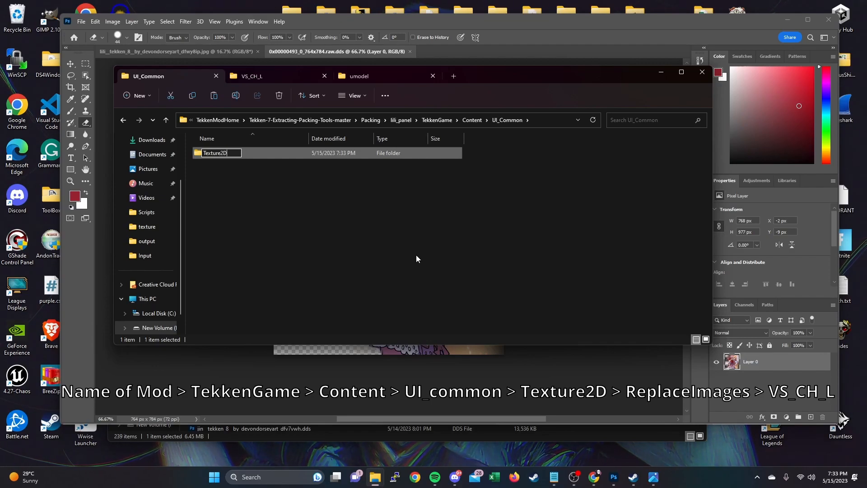
{"action": "key", "text": "Return"}
{"action": "double_click", "coordinate": [268, 156]}
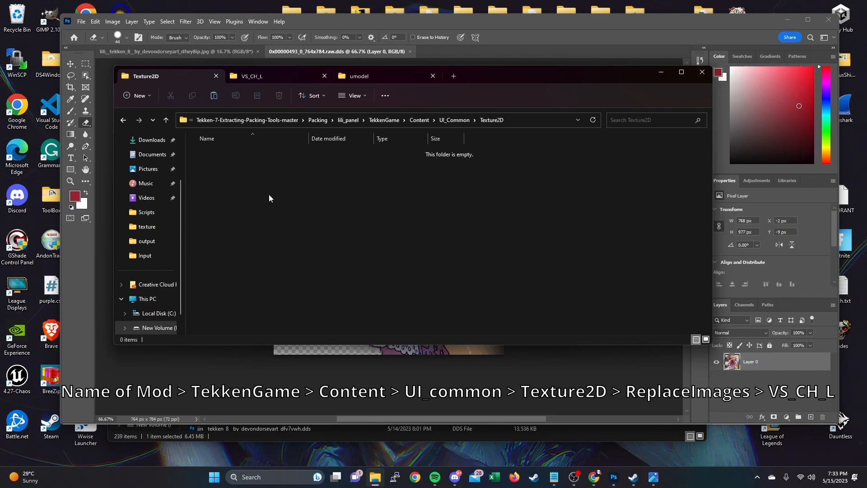
- Create a folder named ReplaceImages inside Texture2D and open it
{"action": "right_click", "coordinate": [286, 197]}
{"action": "mouse_move", "coordinate": [345, 286]}
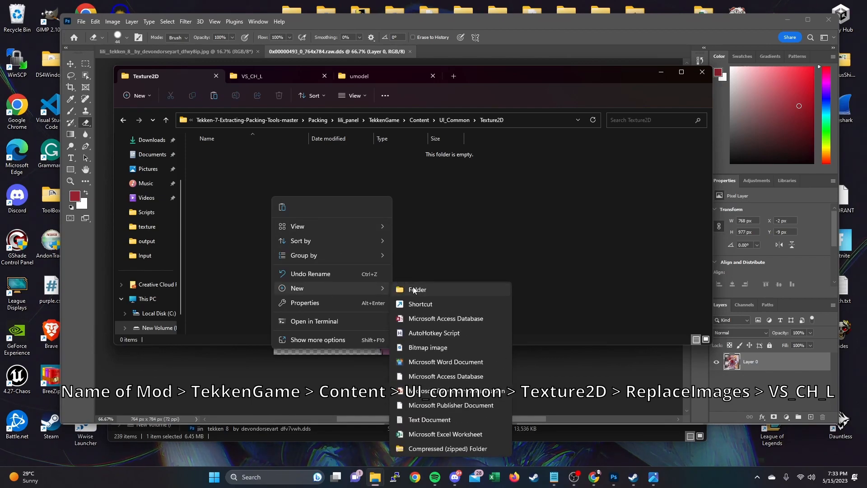
{"action": "left_click", "coordinate": [400, 284]}
{"action": "type", "text": "Replac"}
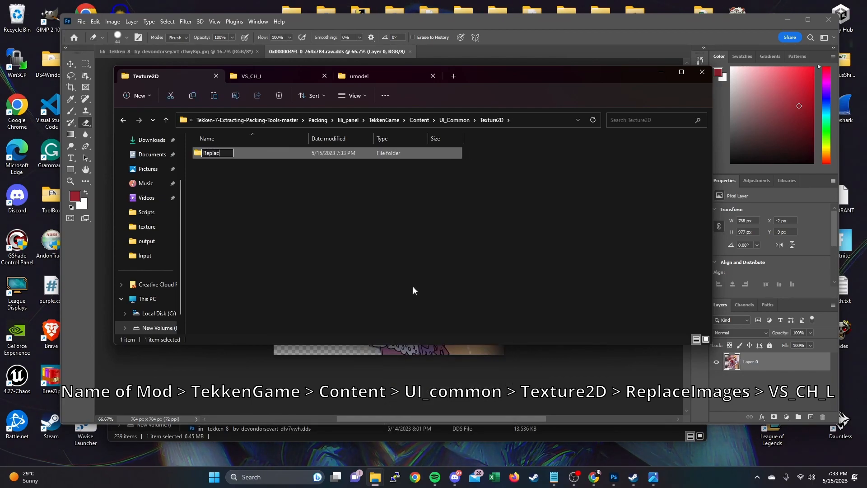
{"action": "type", "text": "eImages"}
{"action": "key", "text": "Return"}
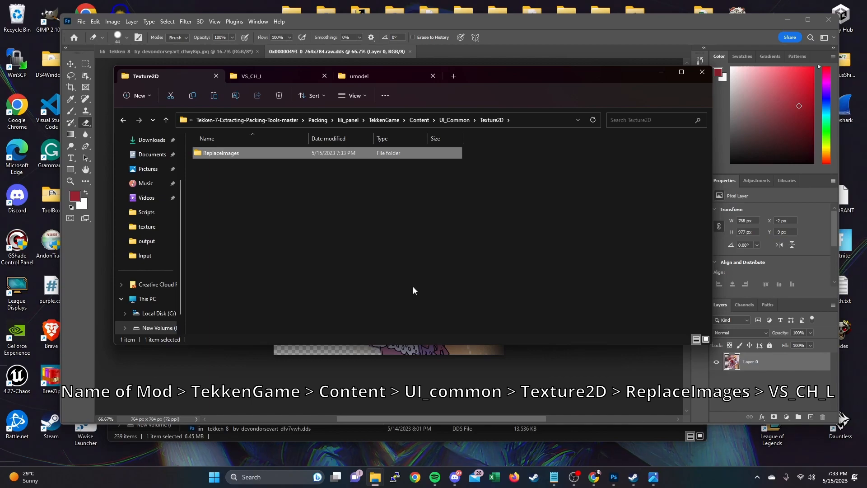
{"action": "double_click", "coordinate": [262, 156]}
- Create and open a VS_CH_L folder inside ReplaceImages, and paste the copied VS_CH_L_LIL_TK7_DEF.uasset file into it
{"action": "right_click", "coordinate": [266, 184]}
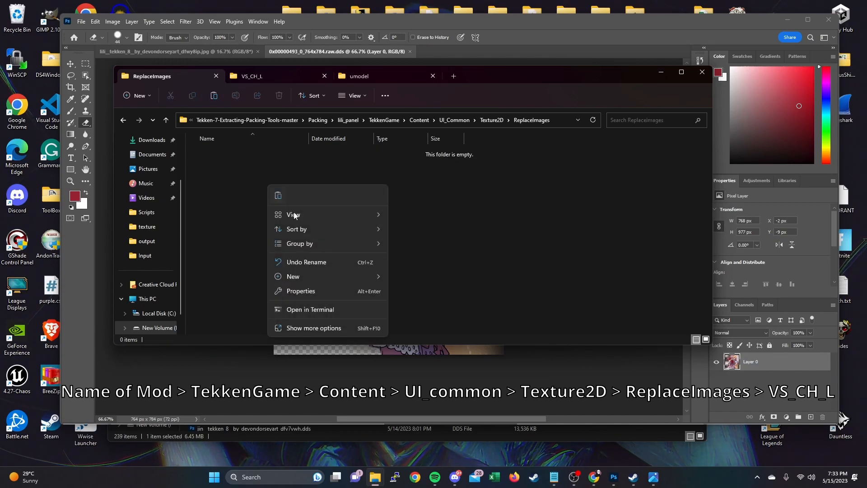
{"action": "mouse_move", "coordinate": [309, 279]}
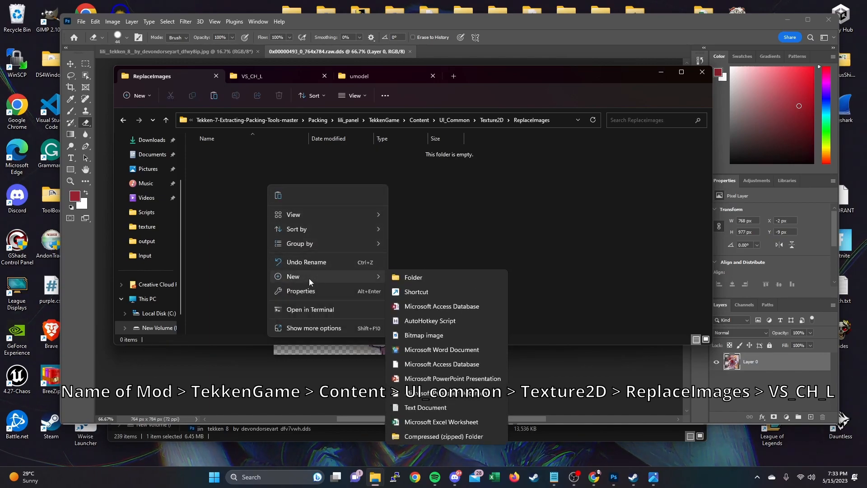
{"action": "left_click", "coordinate": [424, 279]}
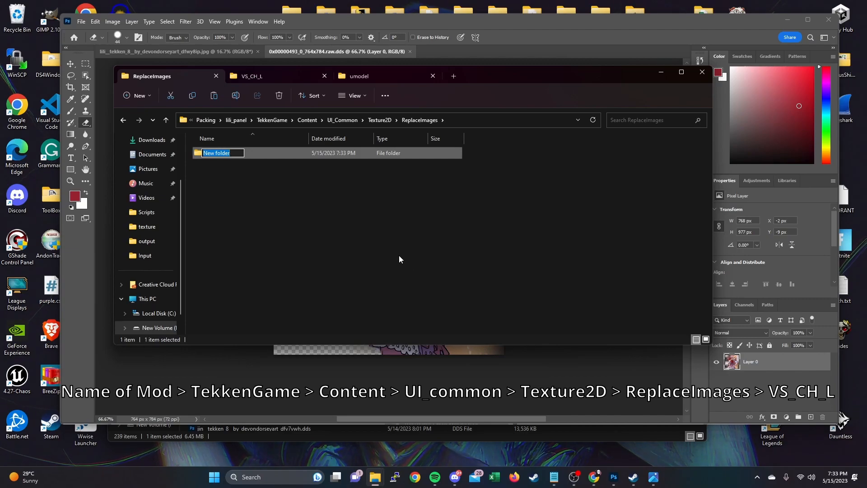
{"action": "type", "text": "VS_CH_L"}
{"action": "key", "text": "Return"}
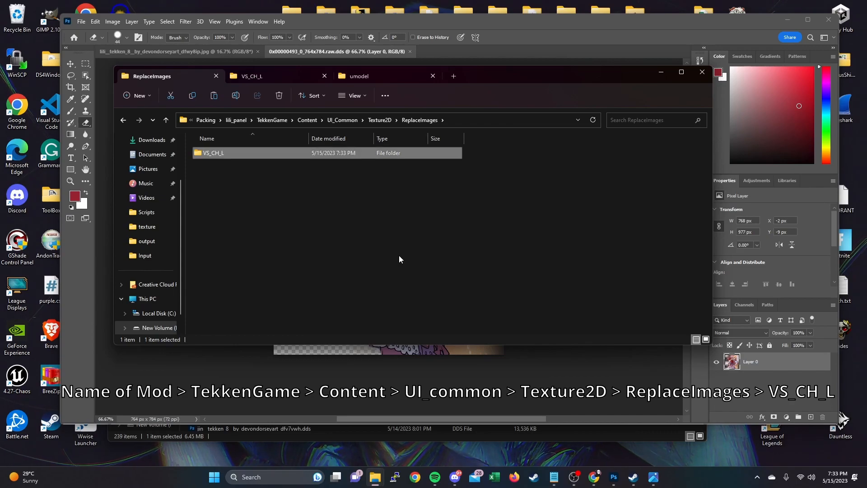
{"action": "double_click", "coordinate": [232, 153]}
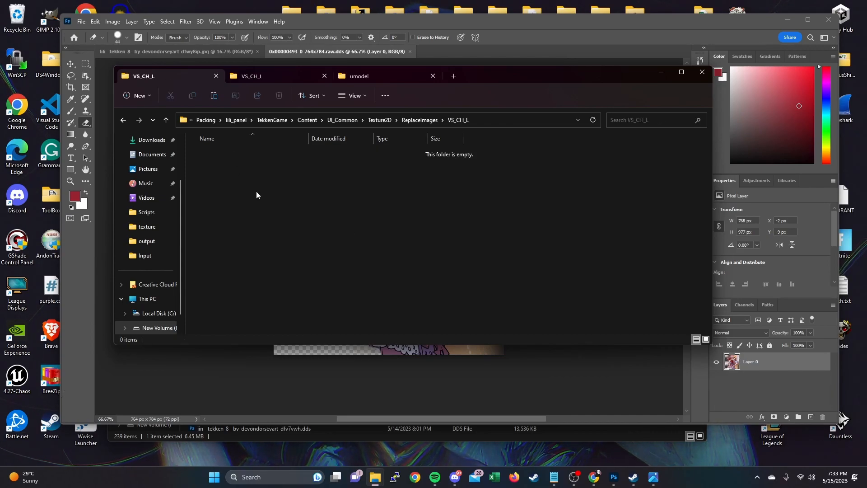
{"action": "key", "text": "ctrl+v"}
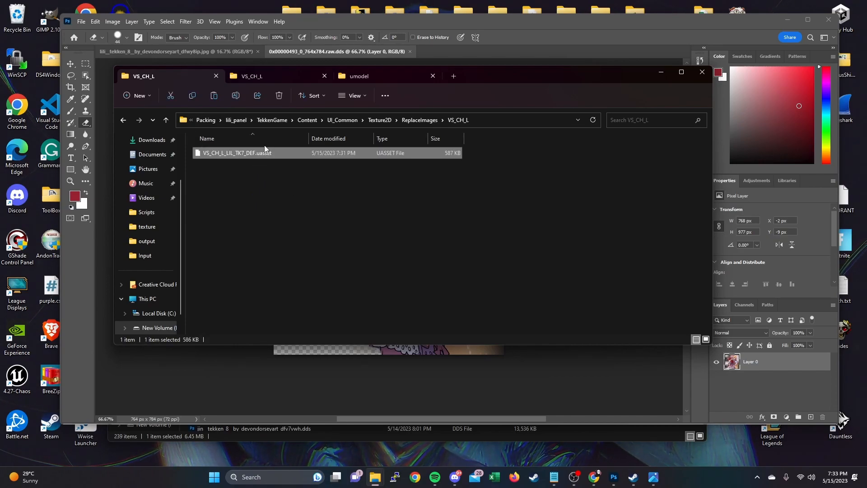
- Review the mod's folder structure from Packing through lili_panel, TekkenGame, Content, UI_Common and Texture2D down to ReplaceImages
{"action": "left_click", "coordinate": [207, 120]}
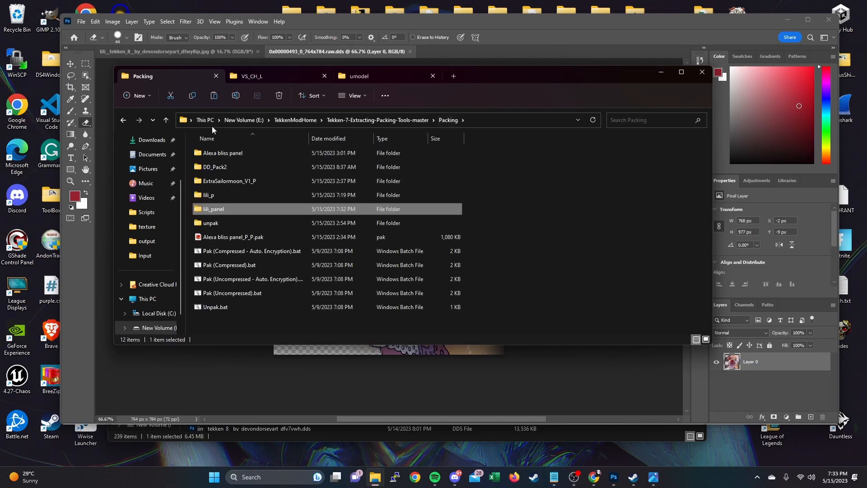
{"action": "double_click", "coordinate": [229, 210]}
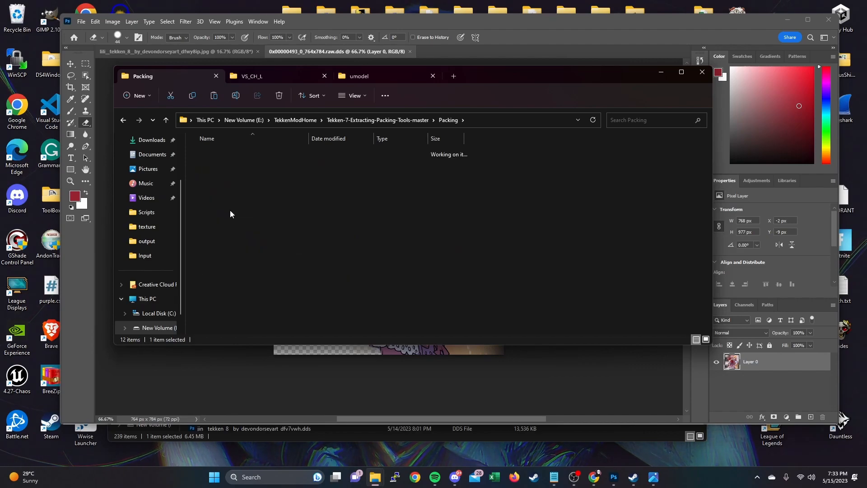
{"action": "double_click", "coordinate": [324, 155]}
{"action": "double_click", "coordinate": [324, 155]}
{"action": "double_click", "coordinate": [324, 155]}
{"action": "double_click", "coordinate": [324, 155]}
{"action": "double_click", "coordinate": [324, 155]}
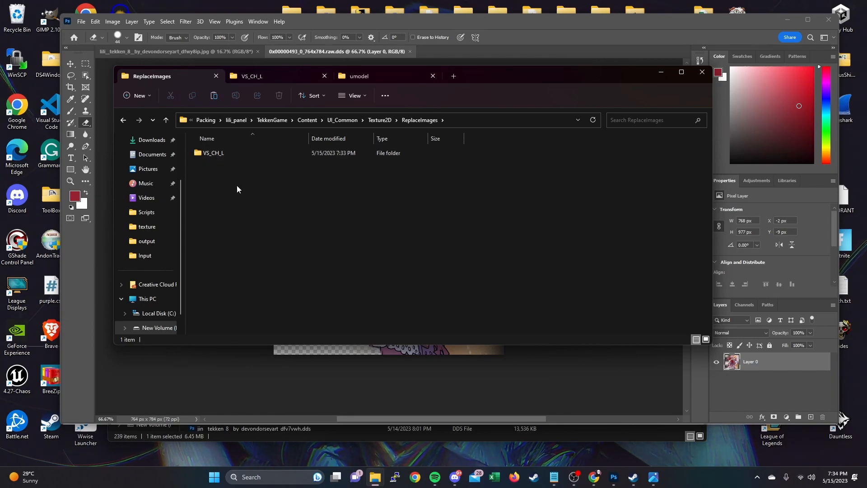
{"action": "left_click", "coordinate": [317, 396]}
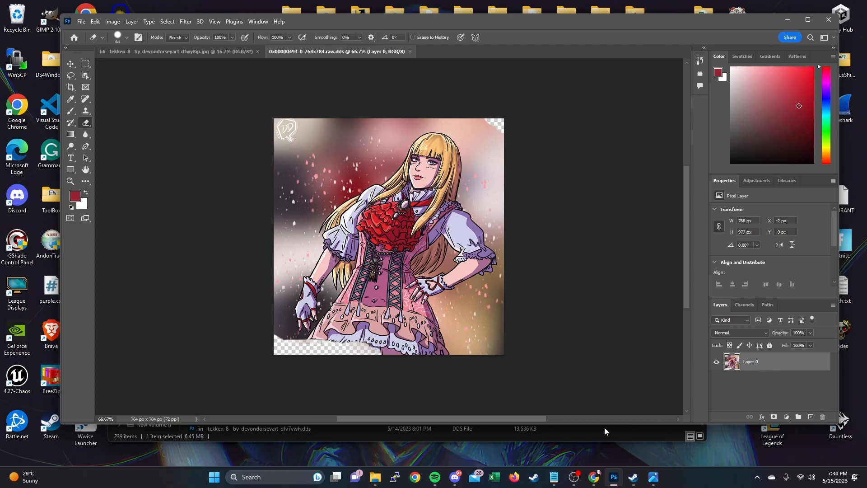
{"action": "mouse_move", "coordinate": [569, 479]}
{"action": "left_click", "coordinate": [376, 477]}
{"action": "left_click", "coordinate": [353, 443]}
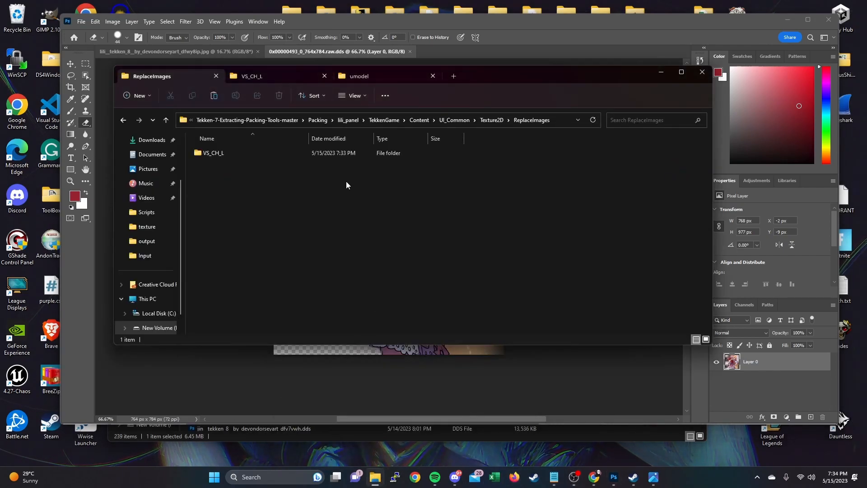
- Pack the lili_panel folder with Pak (Compressed).bat in the Packing folder, and close the console once packing is done
{"action": "left_click", "coordinate": [319, 121]}
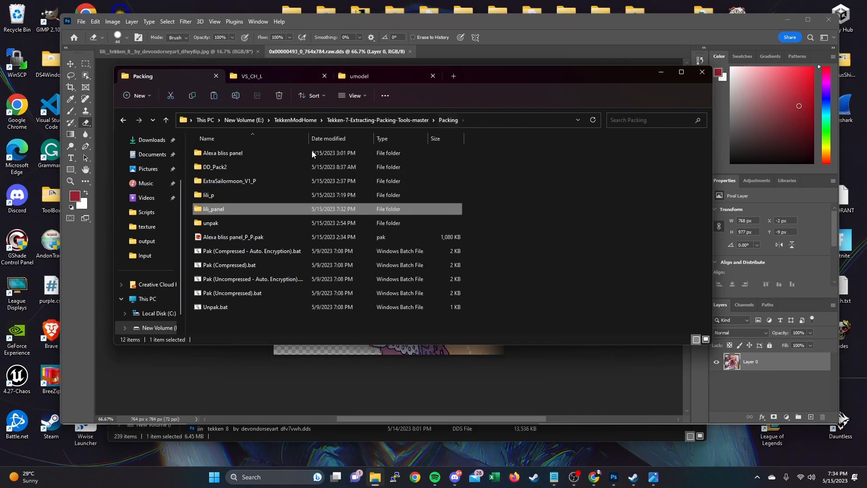
{"action": "left_click_drag", "start_coordinate": [241, 212], "coordinate": [288, 269]}
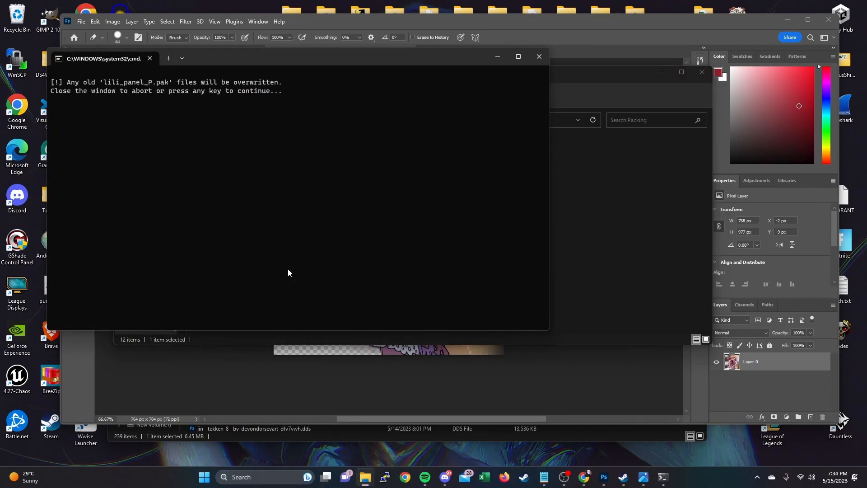
{"action": "key", "text": "Return"}
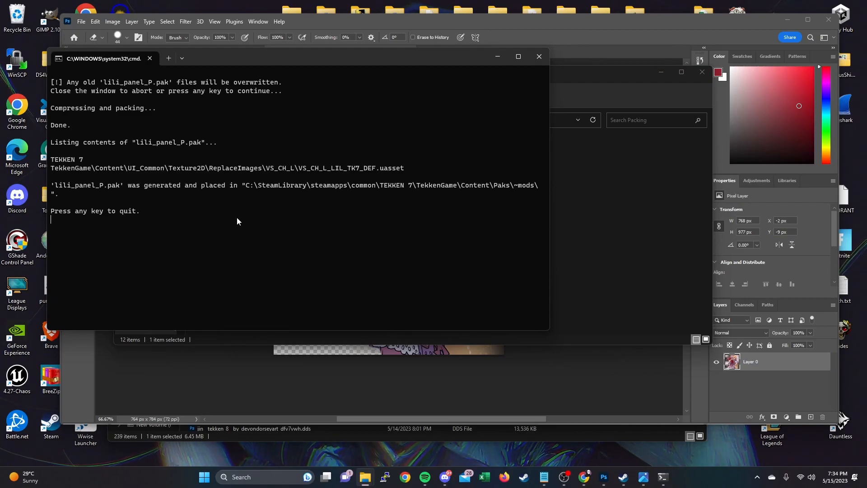
{"action": "key", "text": "Return"}
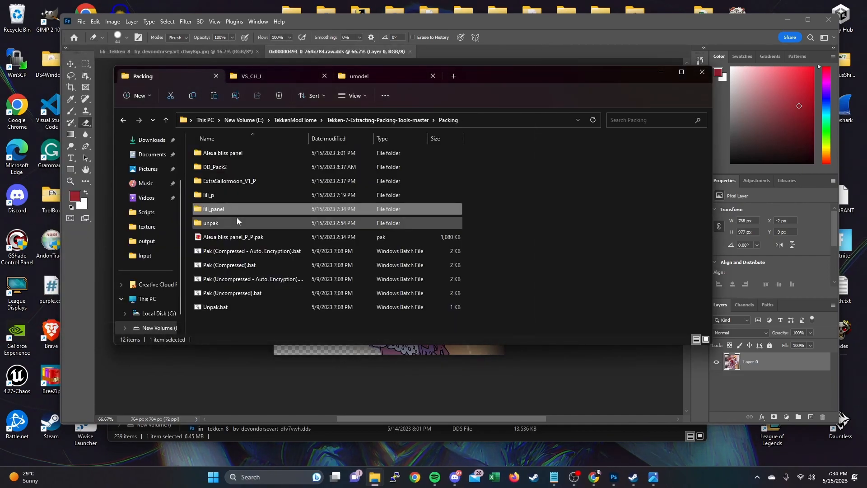